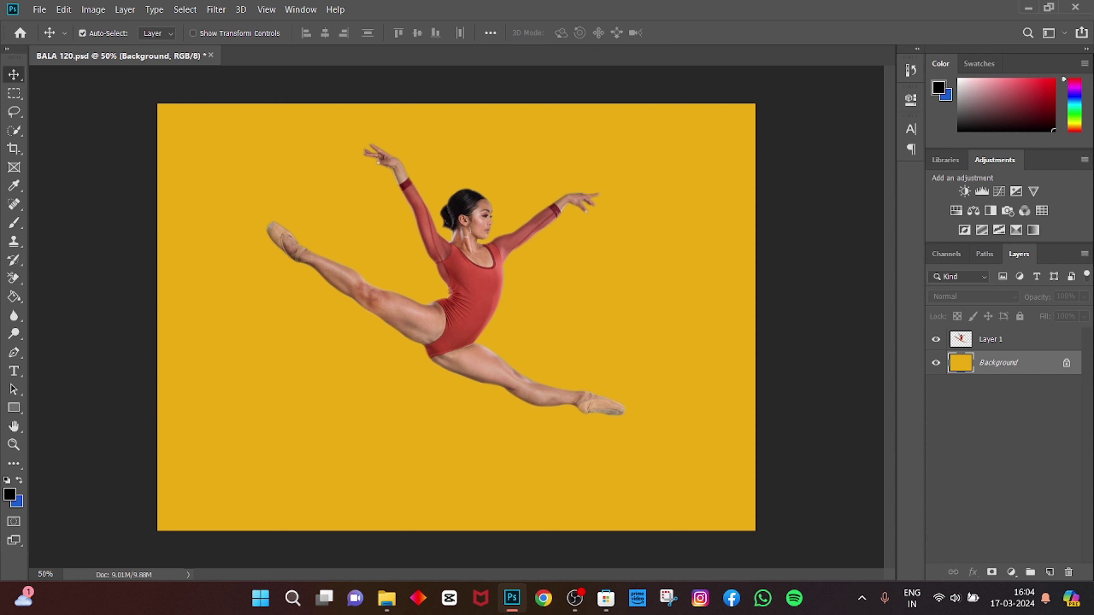
# Duplicate Layer 1 as a hidden Layer 1 copy, then merge the original dancer into Background.
pyautogui.press('ctrl')
pyautogui.hotkey('ctrl', 'shift', 'e')
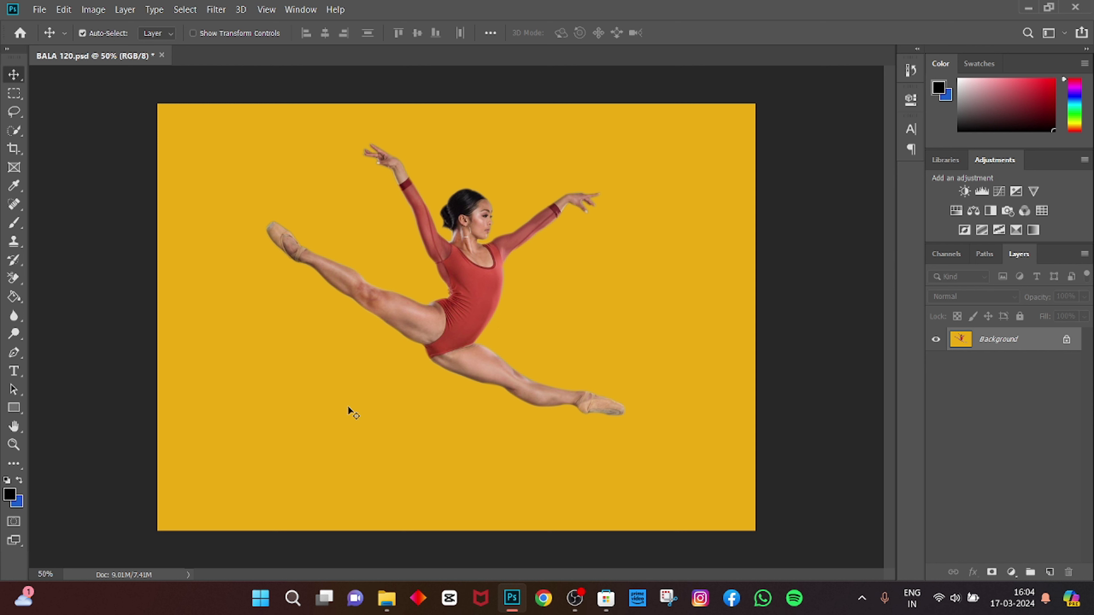
pyautogui.hotkey('ctrl', 'z')
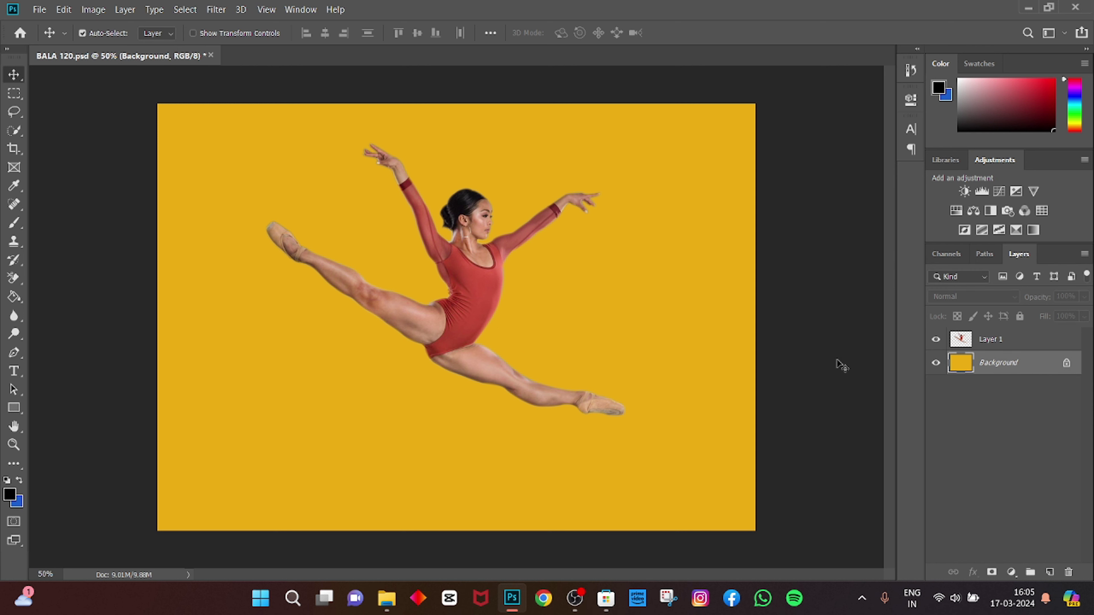
pyautogui.click(1056, 341)
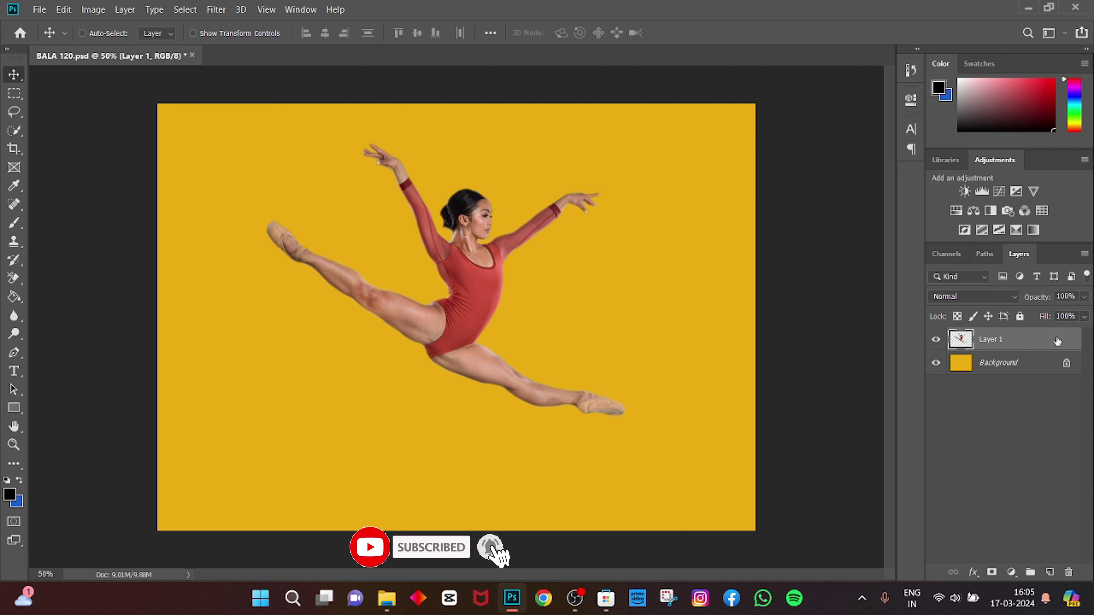
pyautogui.hotkey('ctrl', 'j')
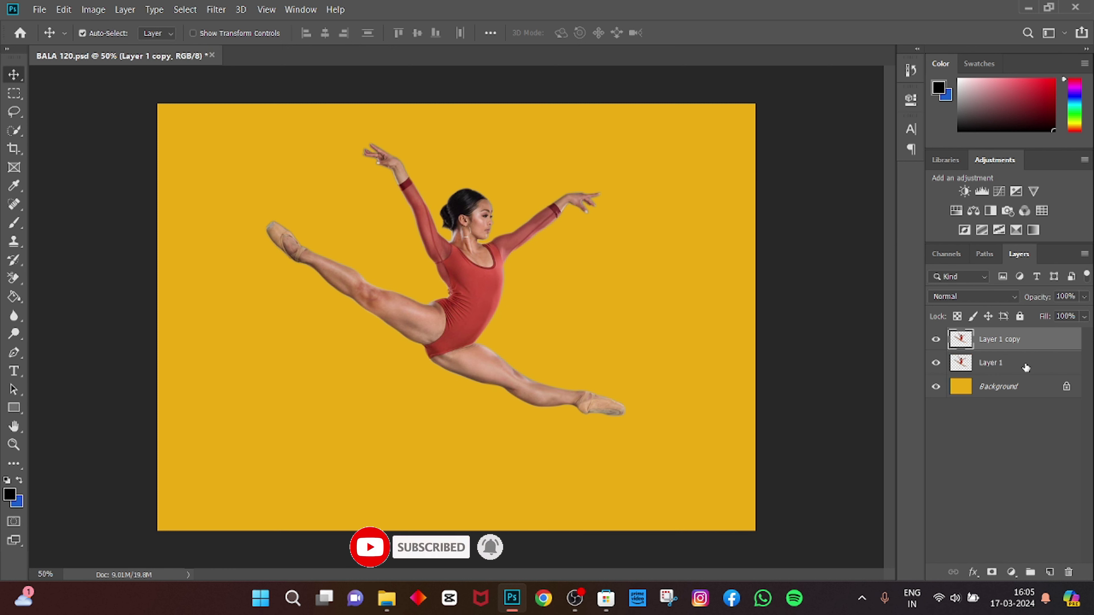
pyautogui.click(1024, 361)
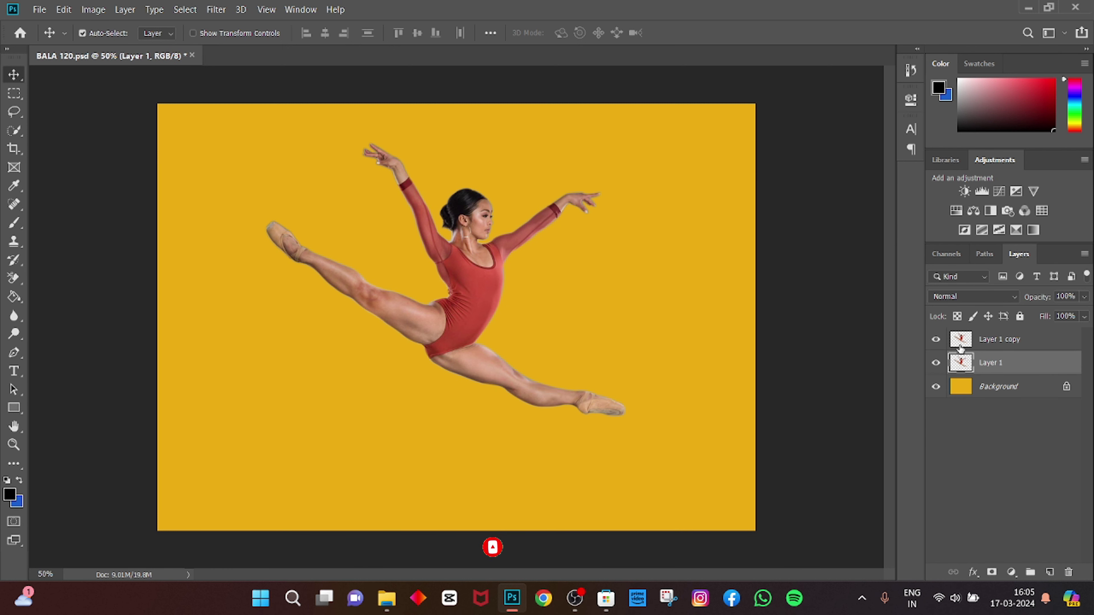
pyautogui.click(937, 340)
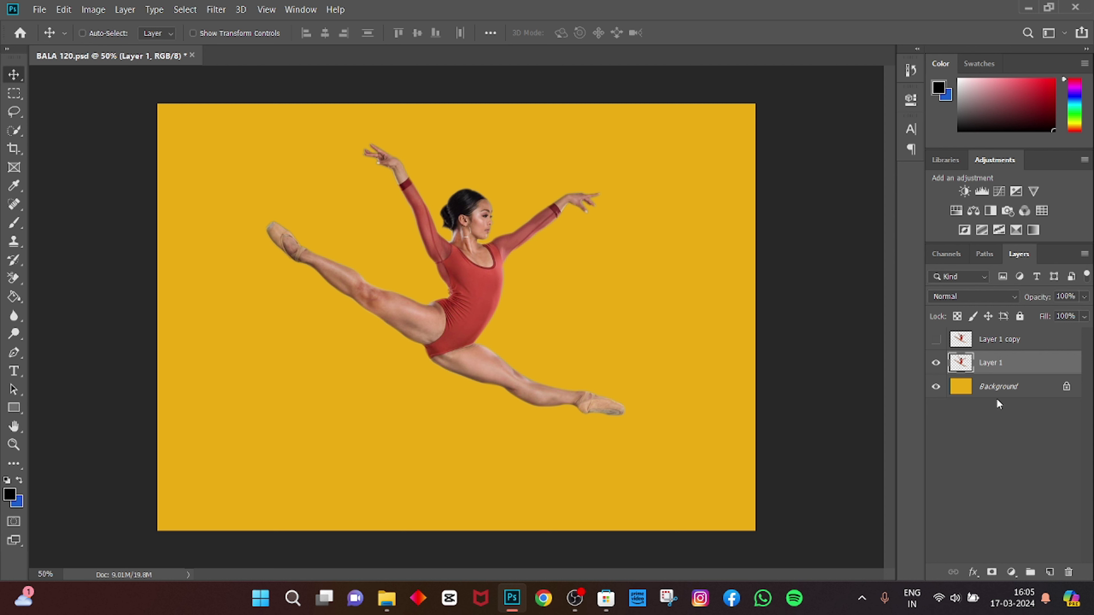
pyautogui.hotkey('ctrl', 'e')
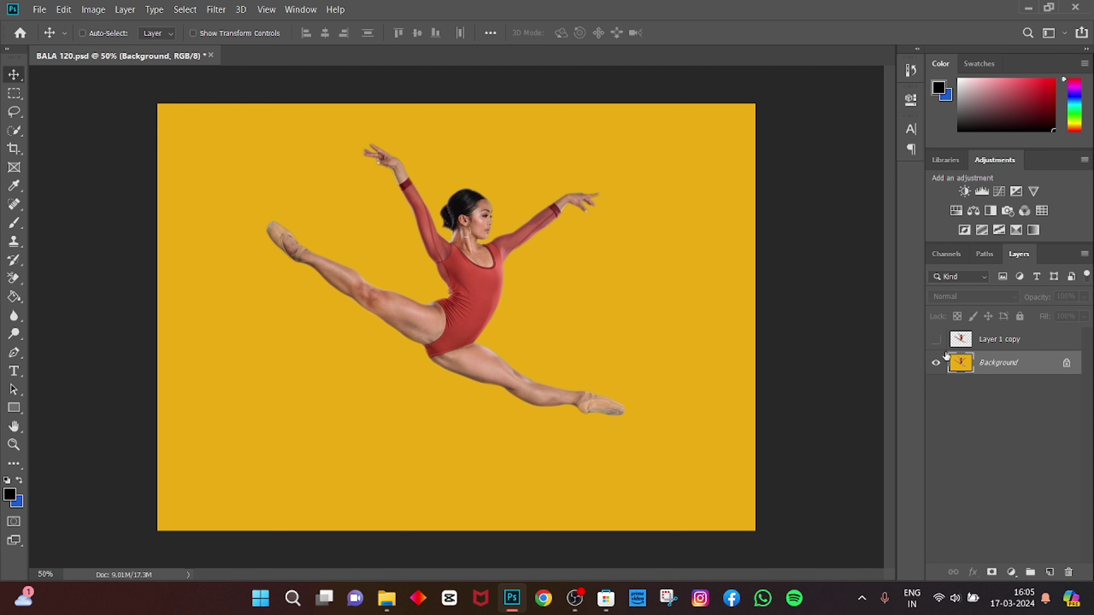
pyautogui.press('ctrl')
# Place a Horizontal Type insertion point near the dancer's hips and clear the Lorem Ipsum placeholder.
pyautogui.click(14, 371)
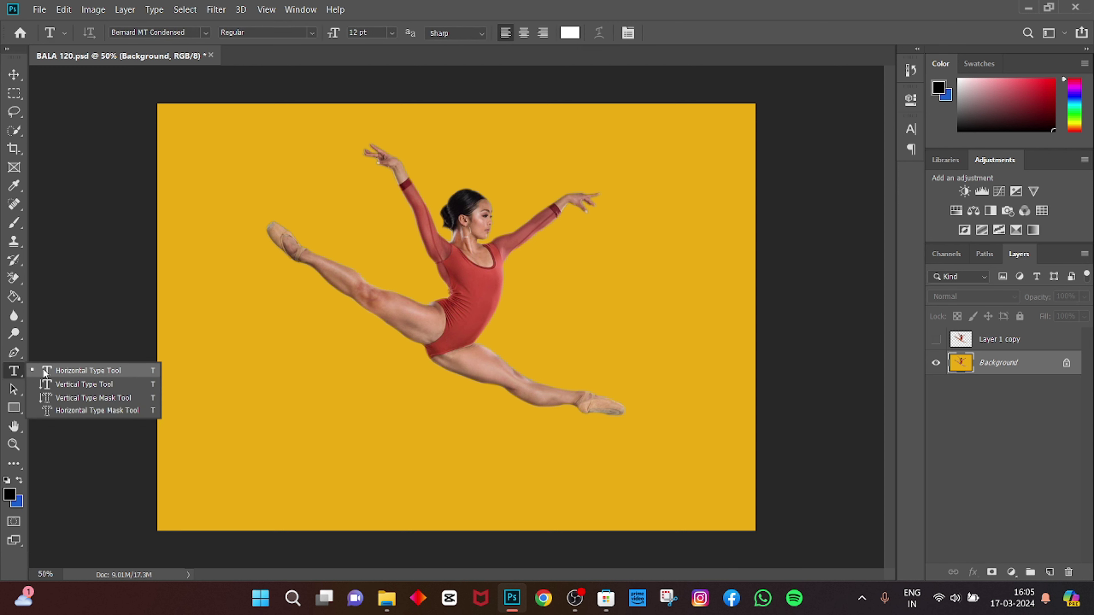
pyautogui.click(132, 373)
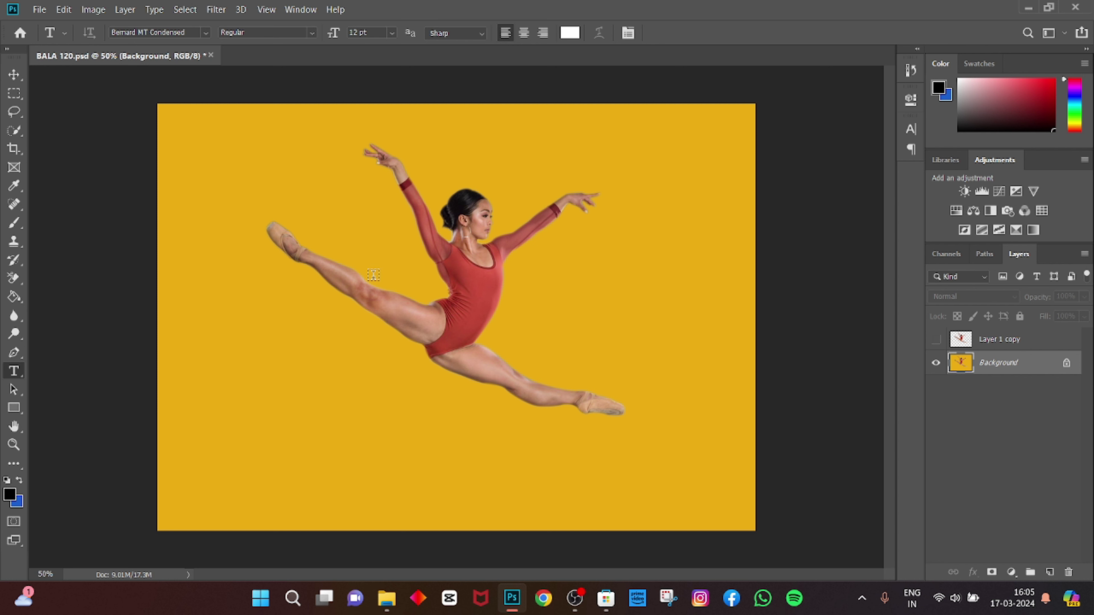
pyautogui.click(432, 373)
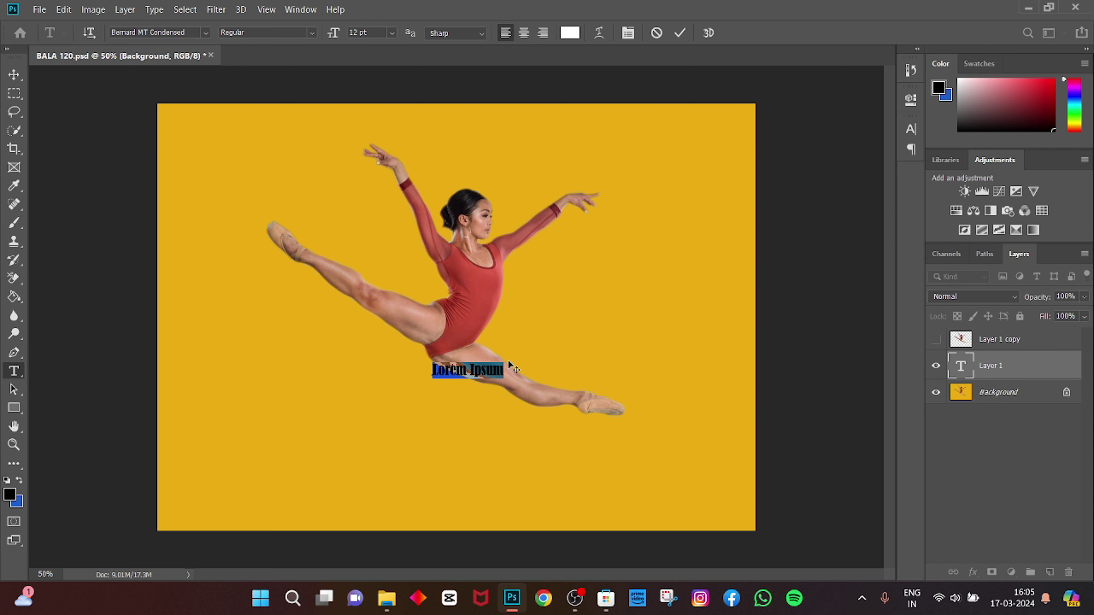
pyautogui.press('BackSpace')
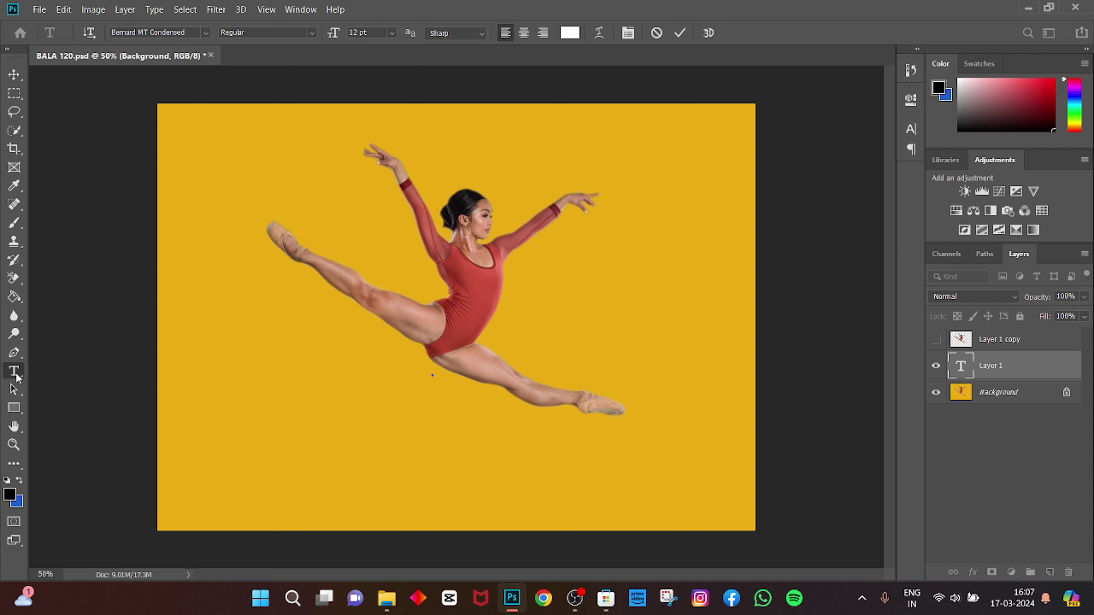
# Type 'BALLET DANCE' with the Horizontal Type Tool and commit it.
pyautogui.rightClick(18, 378)
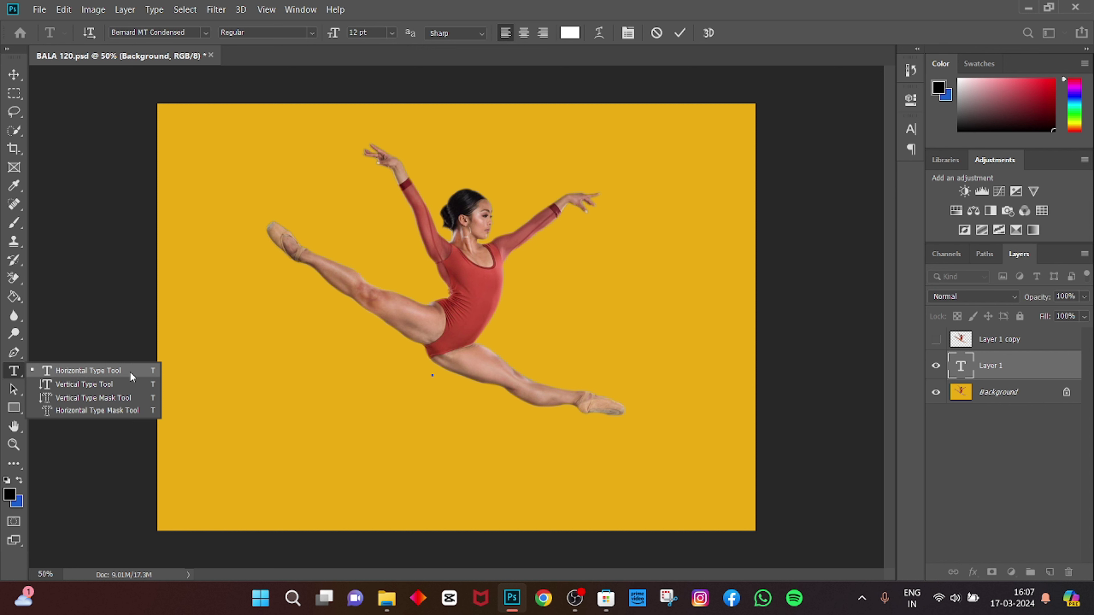
pyautogui.click(145, 371)
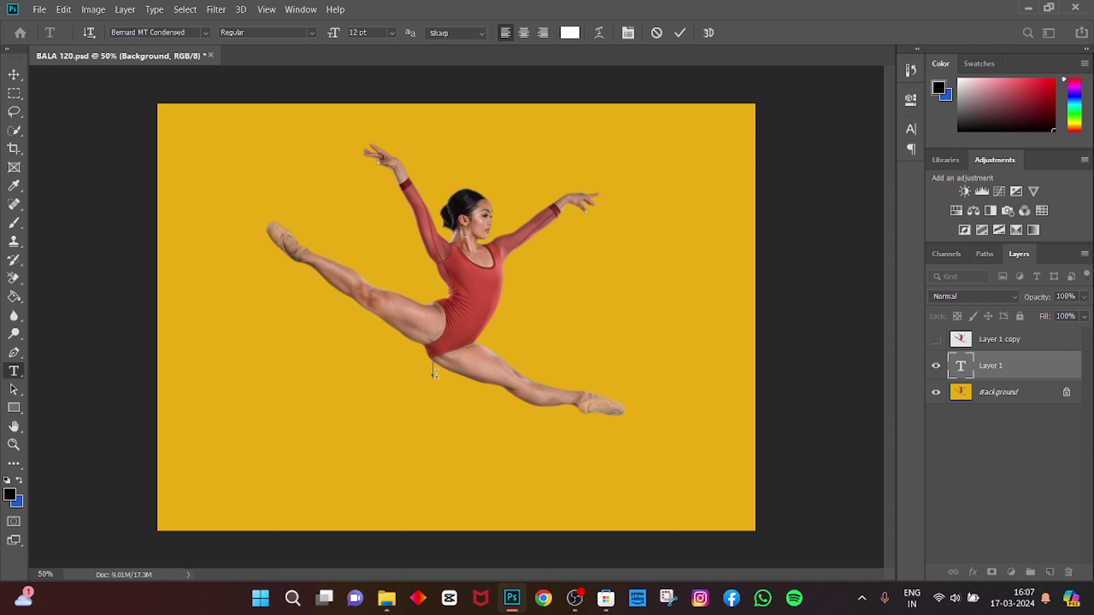
pyautogui.write('BA')
pyautogui.write('LLET DANCE')
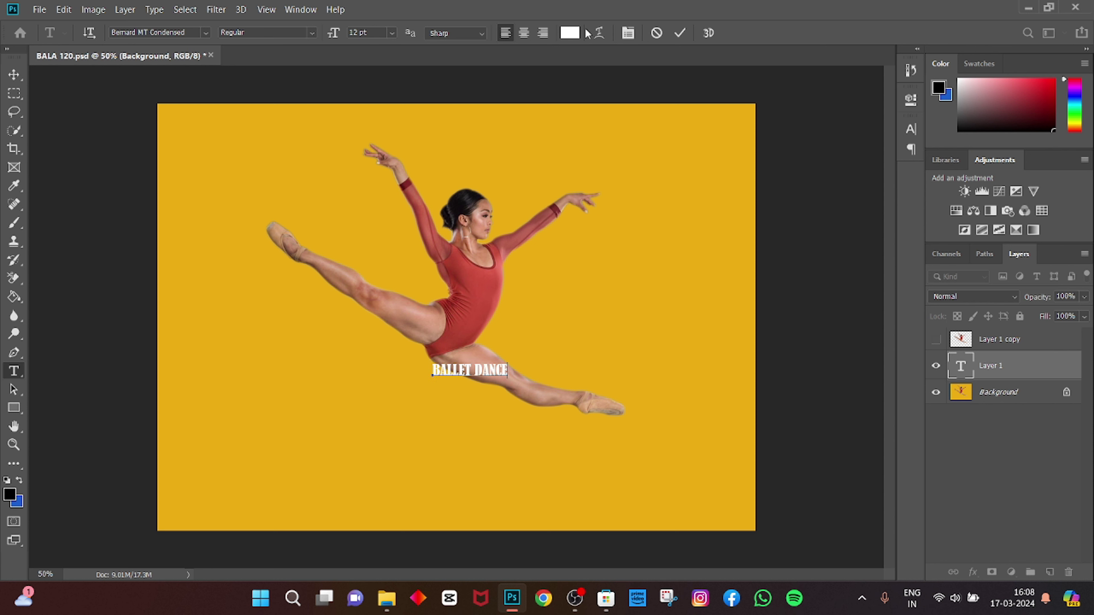
pyautogui.click(678, 37)
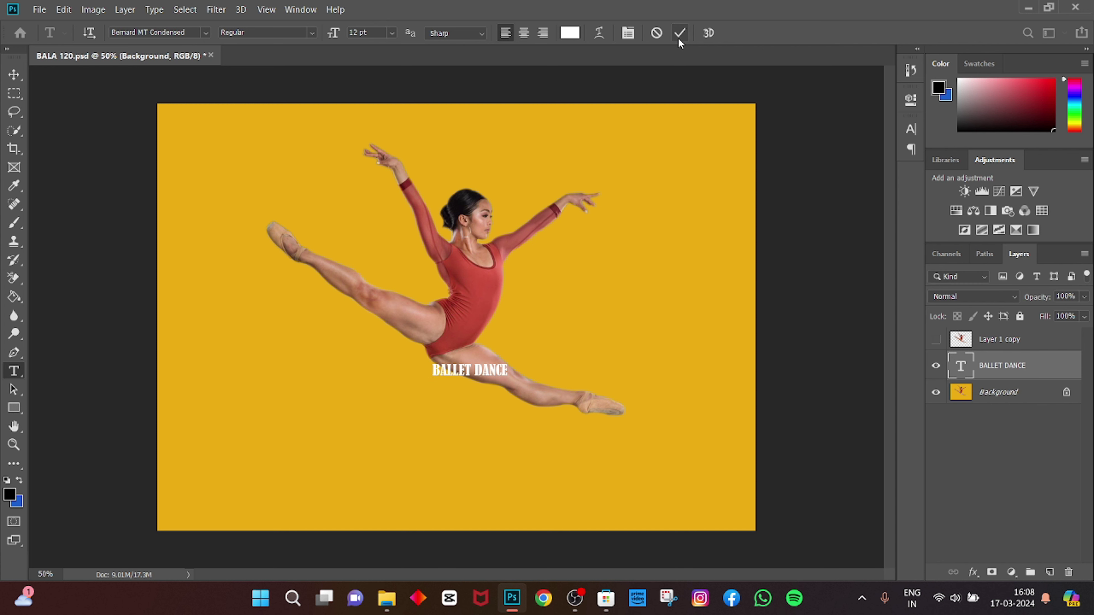
# Try enlarging and tilting BALLET DANCE about 26°, then undo that transform.
pyautogui.hotkey('ctrl', 't')
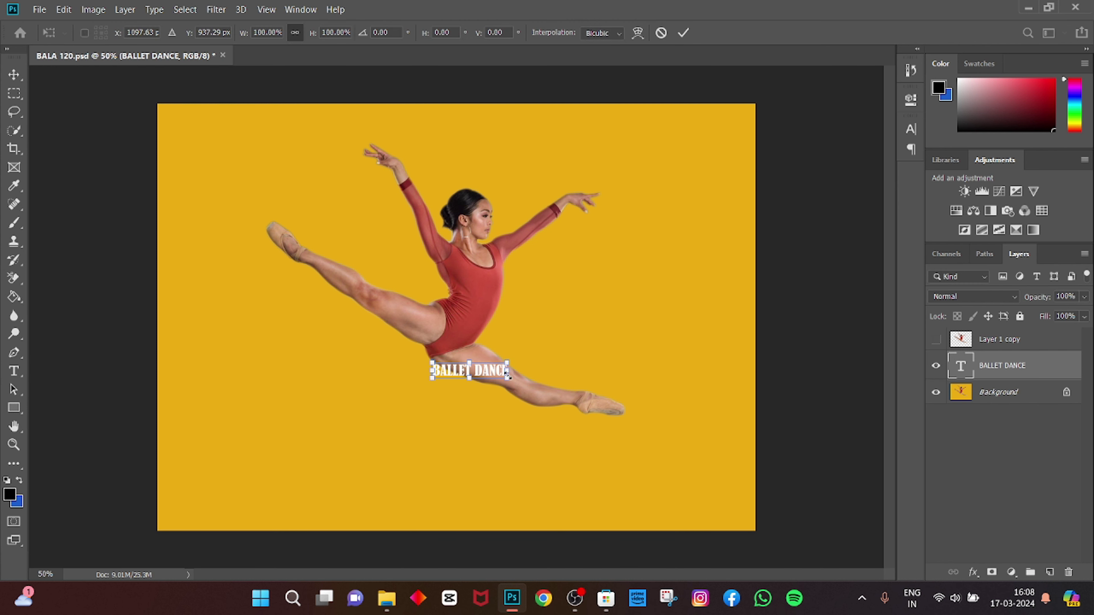
pyautogui.moveTo(508, 378)
pyautogui.mouseDown()
pyautogui.moveTo(638, 466)
pyautogui.moveTo(828, 554)
pyautogui.mouseUp()
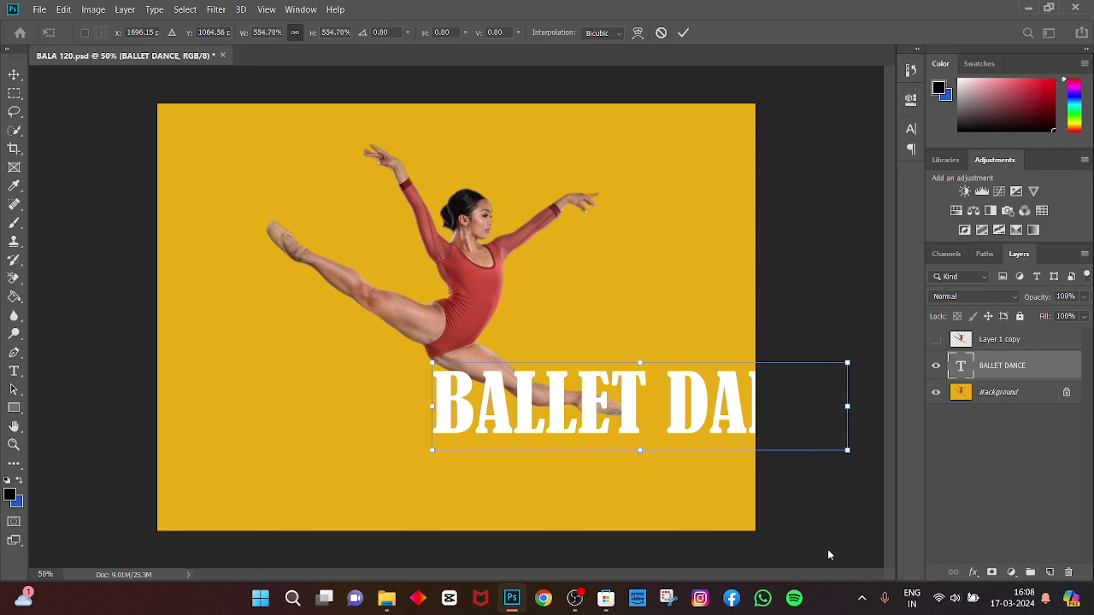
pyautogui.moveTo(709, 426)
pyautogui.mouseDown()
pyautogui.moveTo(482, 374)
pyautogui.moveTo(467, 360)
pyautogui.mouseUp()
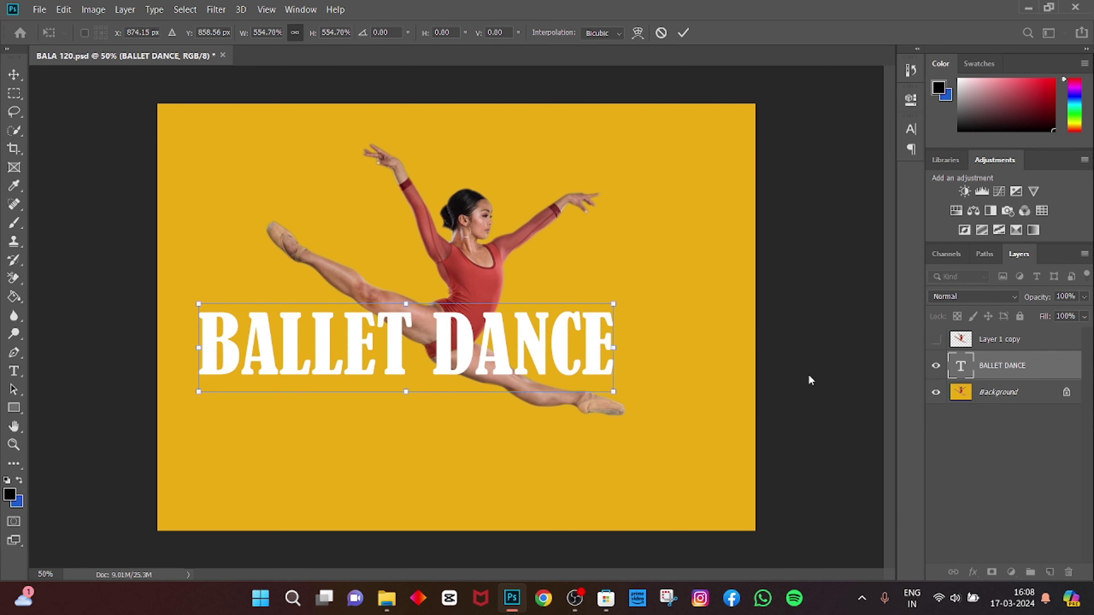
pyautogui.moveTo(637, 328); pyautogui.dragTo(653, 461)
pyautogui.moveTo(533, 373); pyautogui.dragTo(543, 362)
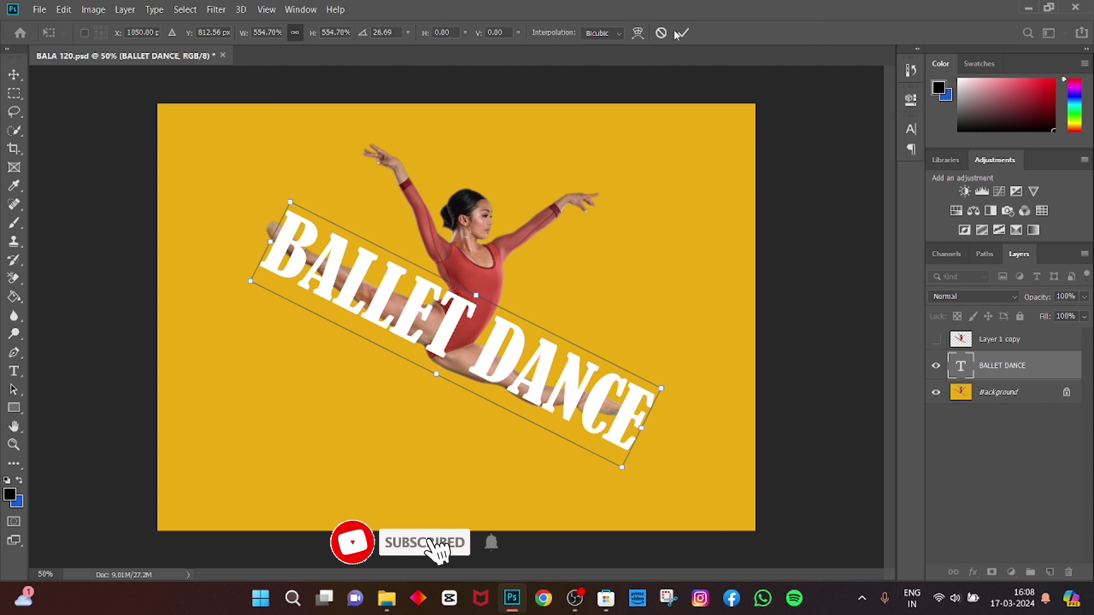
pyautogui.click(684, 32)
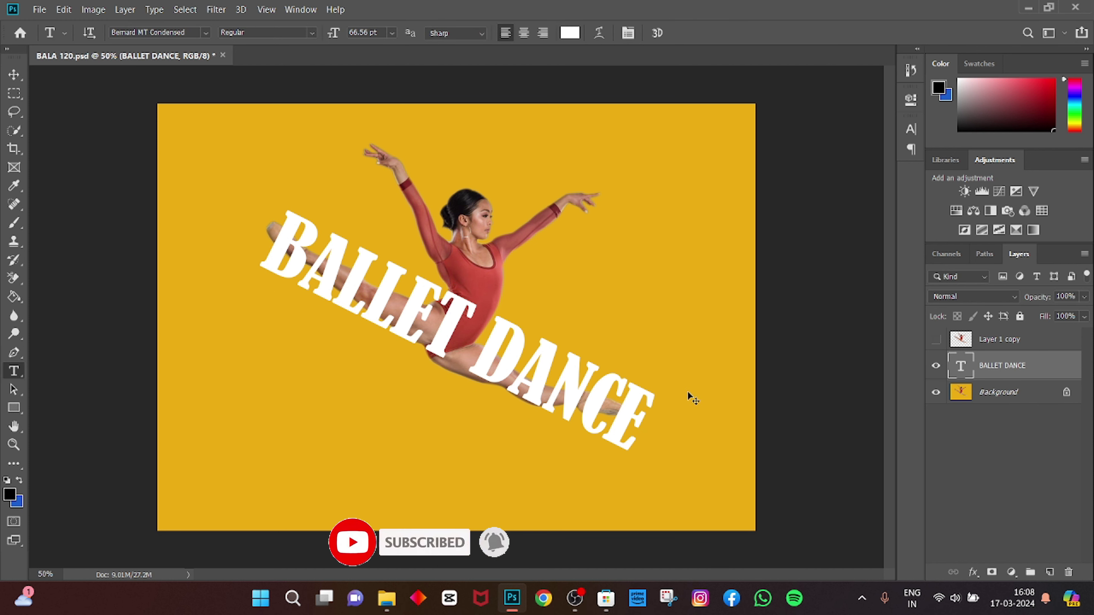
pyautogui.hotkey('ctrl', 'z')
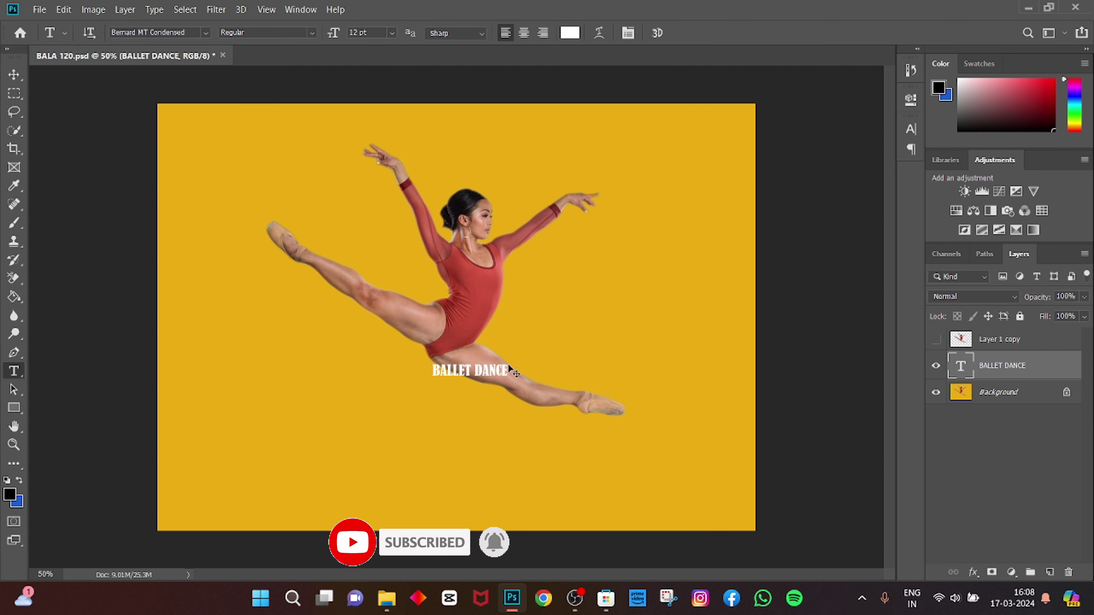
# Enlarge BALLET DANCE to about 522% and move it across the lower canvas.
pyautogui.hotkey('ctrl', 't')
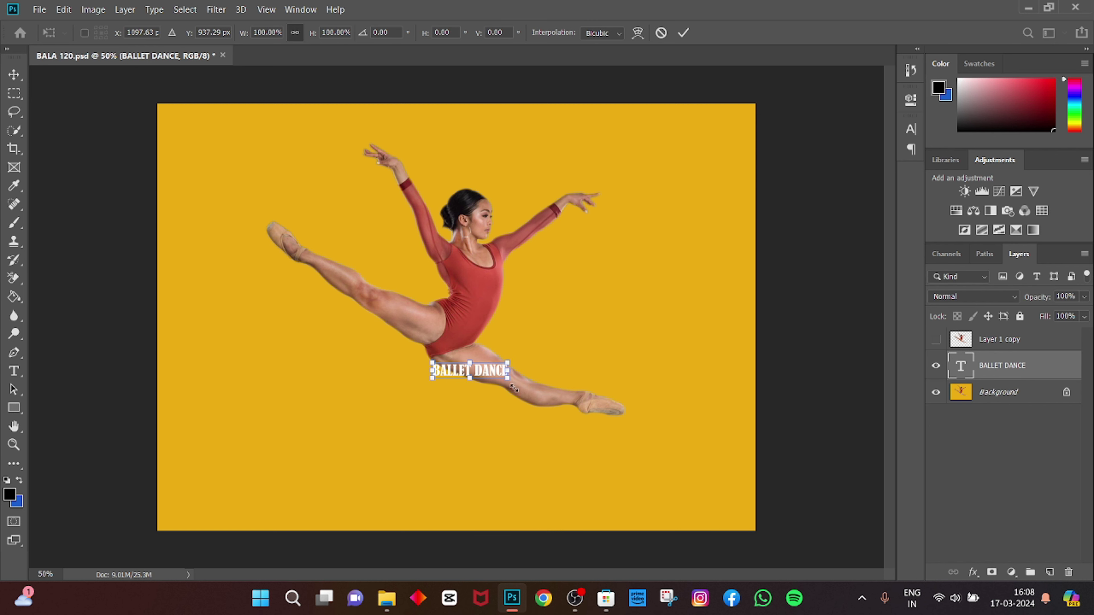
pyautogui.moveTo(508, 380); pyautogui.dragTo(804, 566)
pyautogui.moveTo(659, 405); pyautogui.dragTo(551, 408)
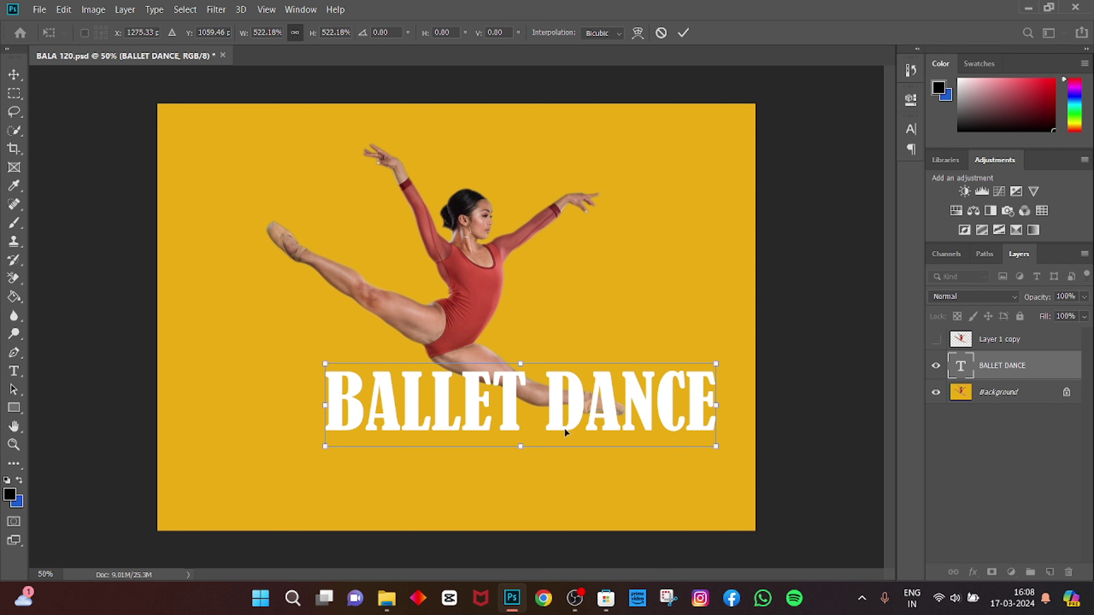
pyautogui.press('Return')
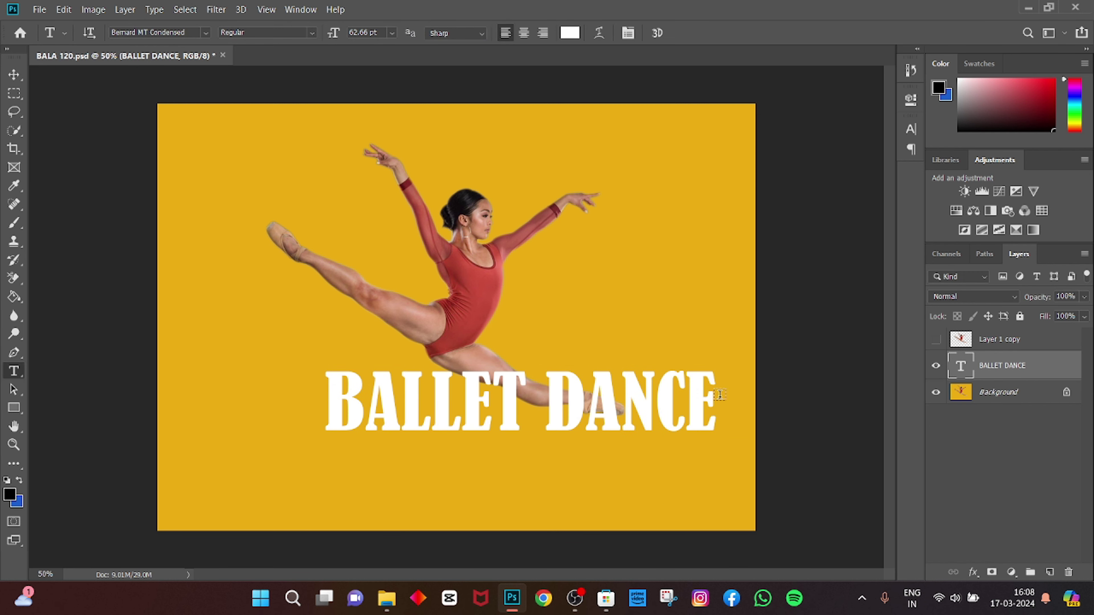
pyautogui.click(720, 395)
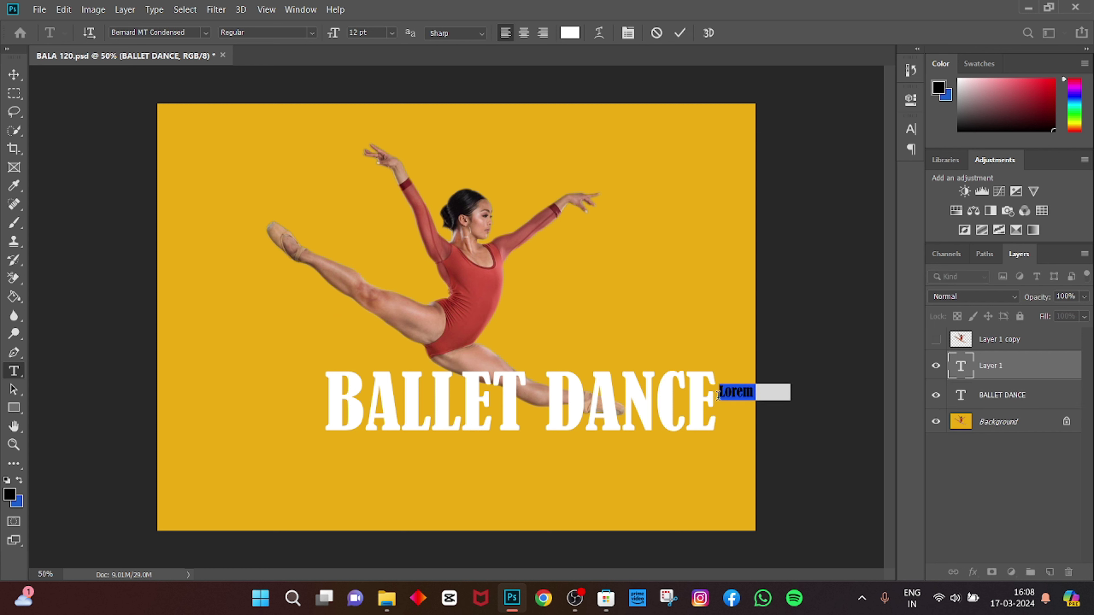
# Discard the stray placeholder text and select all the BALLET DANCE letters.
pyautogui.click(656, 32)
pyautogui.click(710, 384)
pyautogui.hotkey('ctrl', 'a')
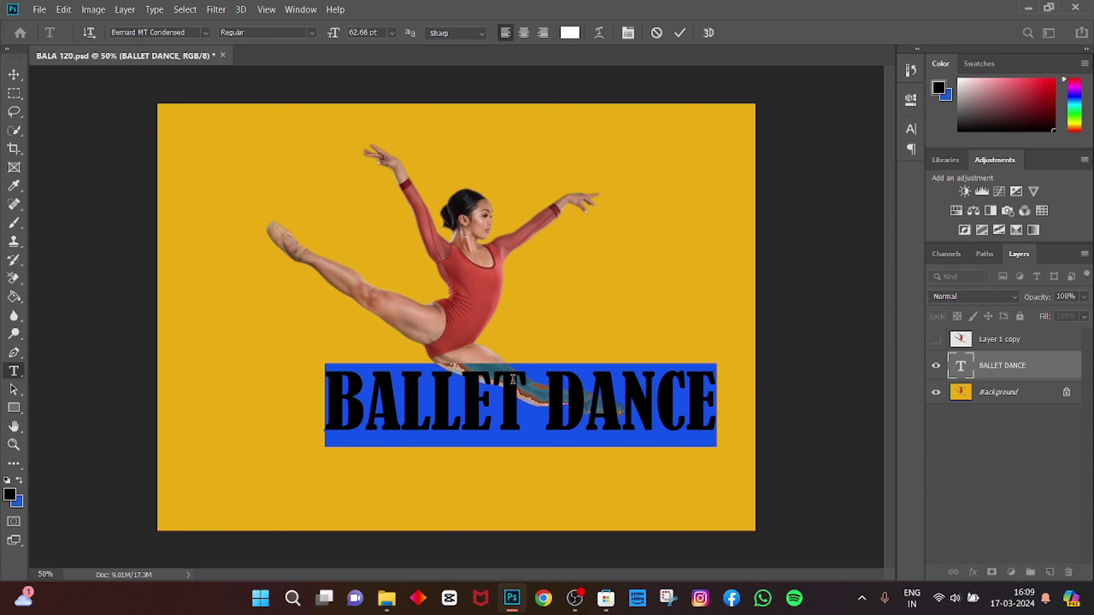
# Browse the font list and set BALLET DANCE to Century Schoolbook.
pyautogui.click(207, 33)
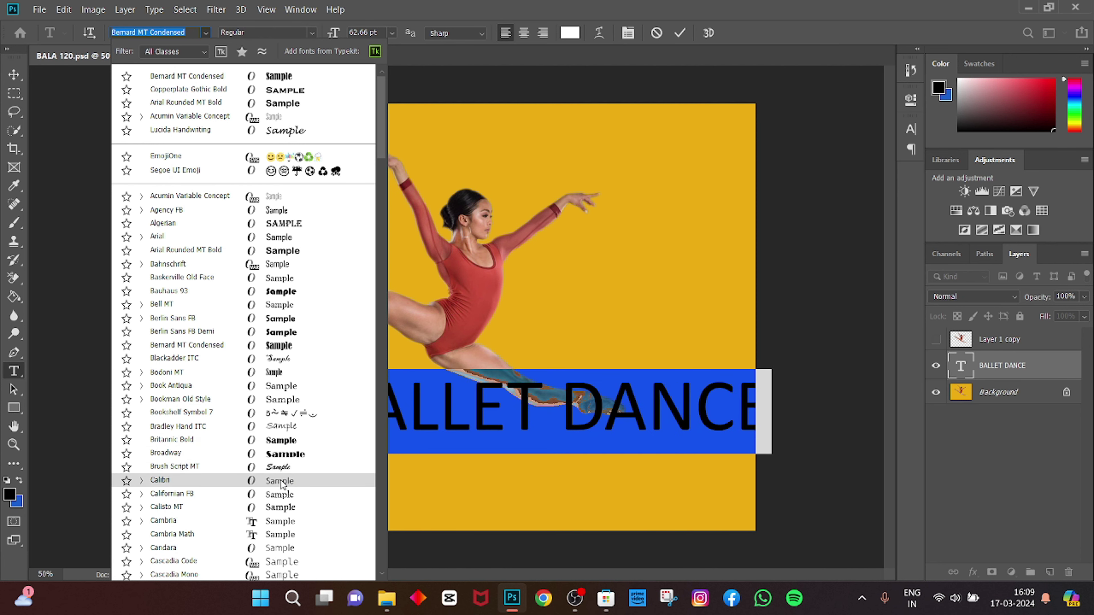
pyautogui.scroll(-1, 282, 504)
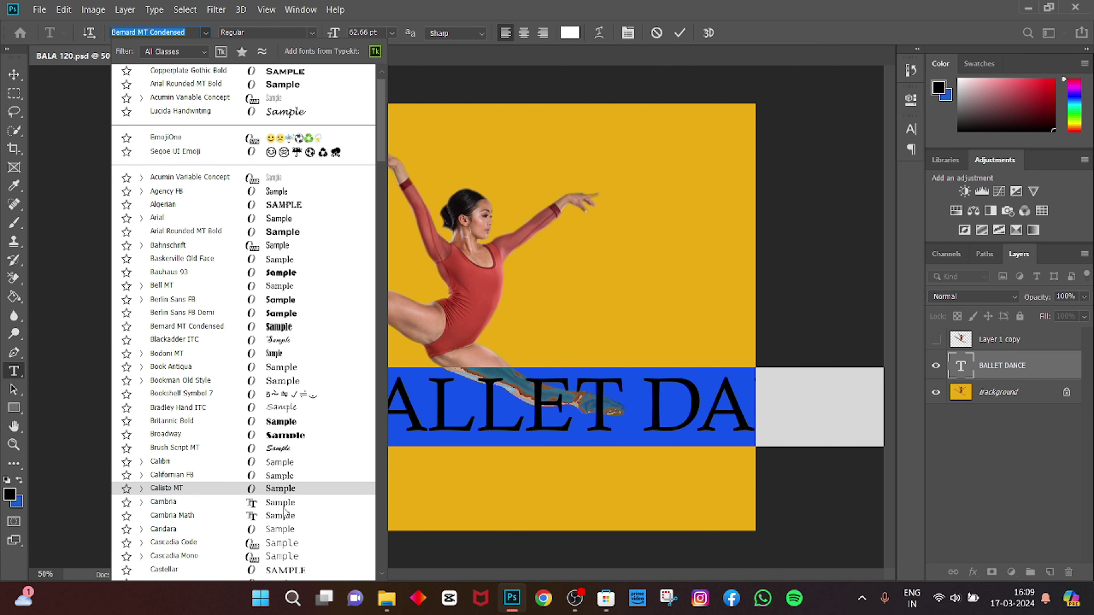
pyautogui.scroll(-1, 286, 478)
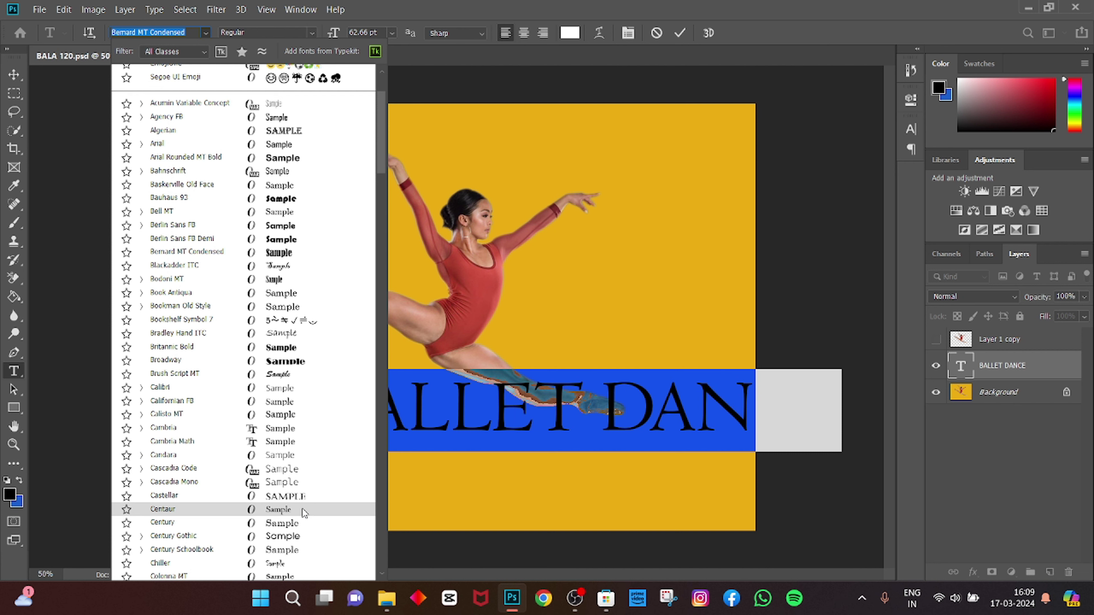
pyautogui.scroll(-2, 306, 500)
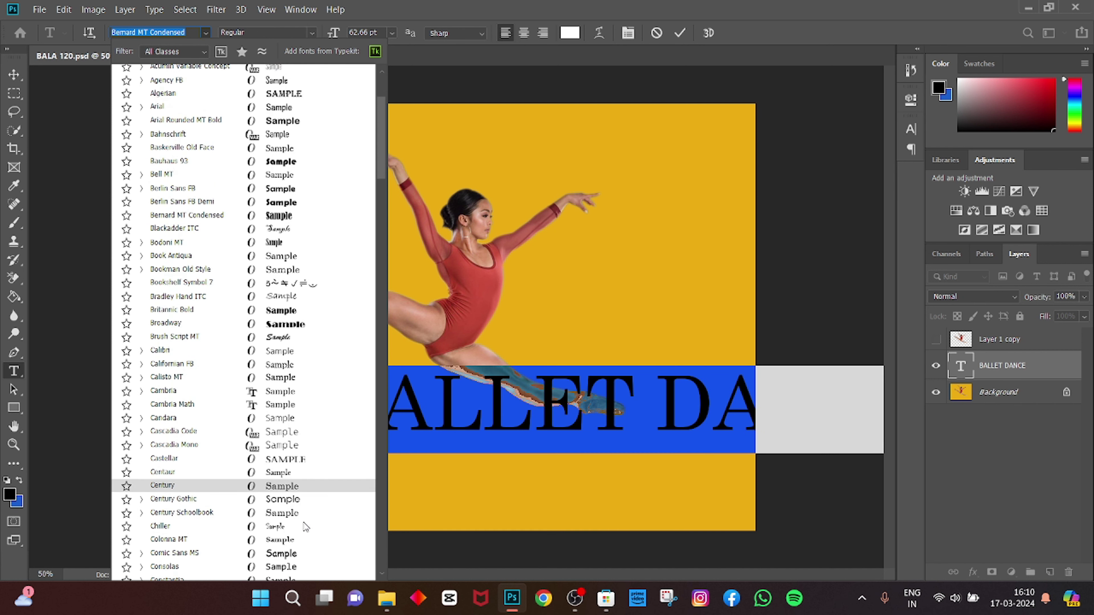
pyautogui.scroll(-2, 309, 487)
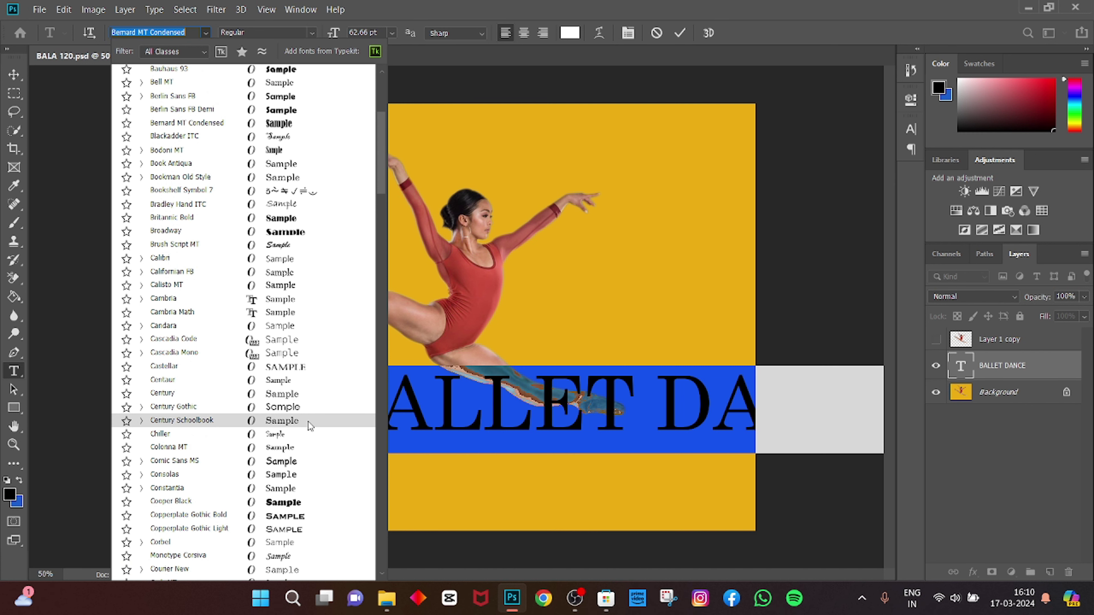
pyautogui.click(298, 421)
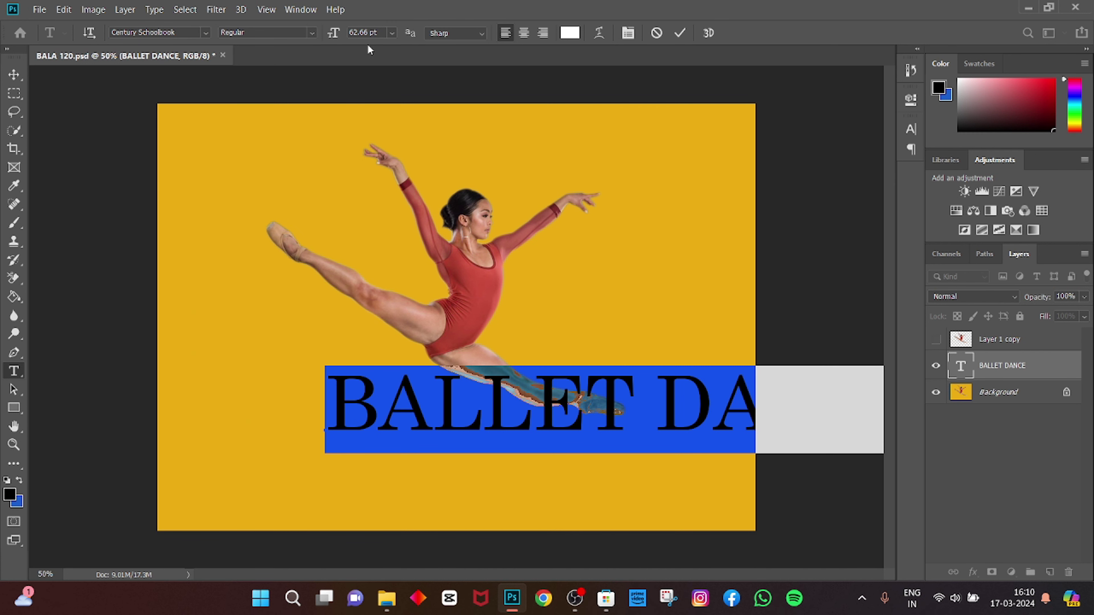
# Make BALLET DANCE Bold Italic with Smooth anti-aliasing and commit the edit.
pyautogui.click(456, 32)
pyautogui.click(443, 88)
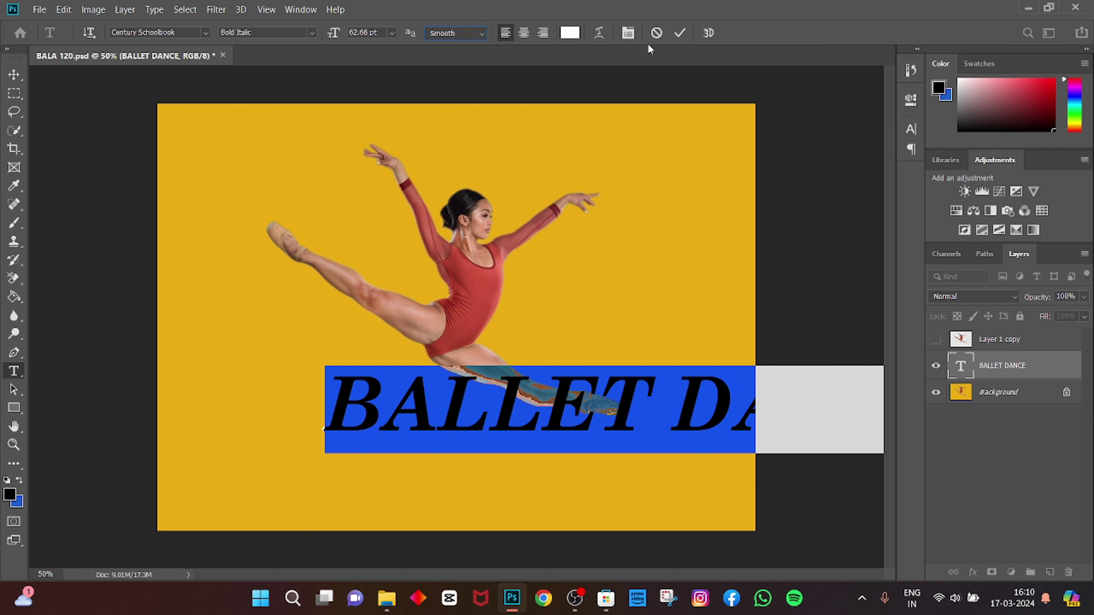
pyautogui.click(679, 37)
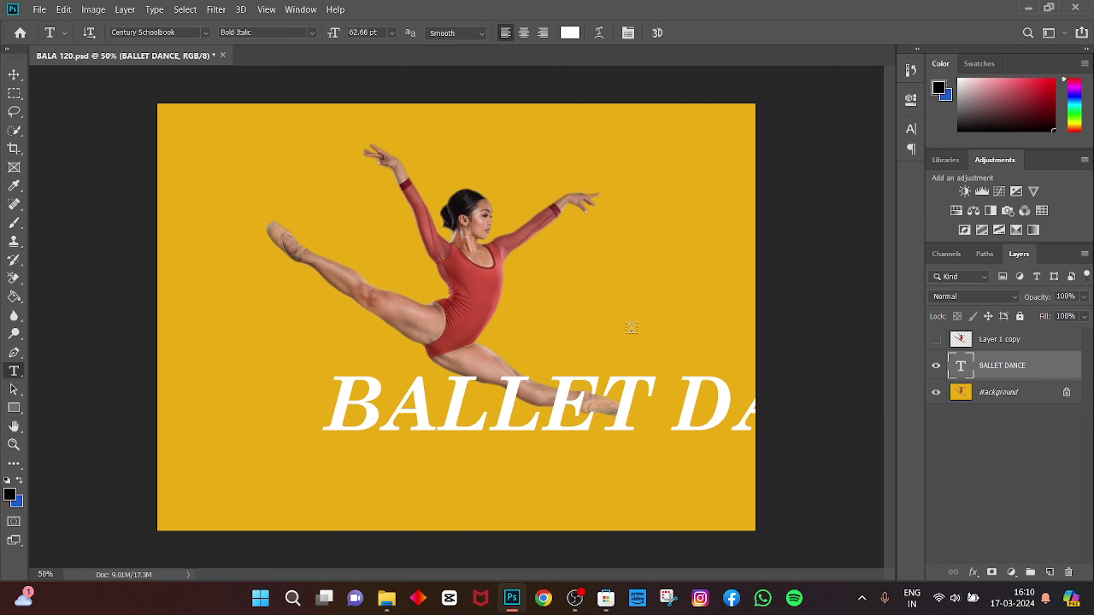
# Stretch BALLET DANCE taller and wider to 79.31 pt, centred across the dancer's body.
pyautogui.press('ctrl')
pyautogui.hotkey('ctrl', 't')
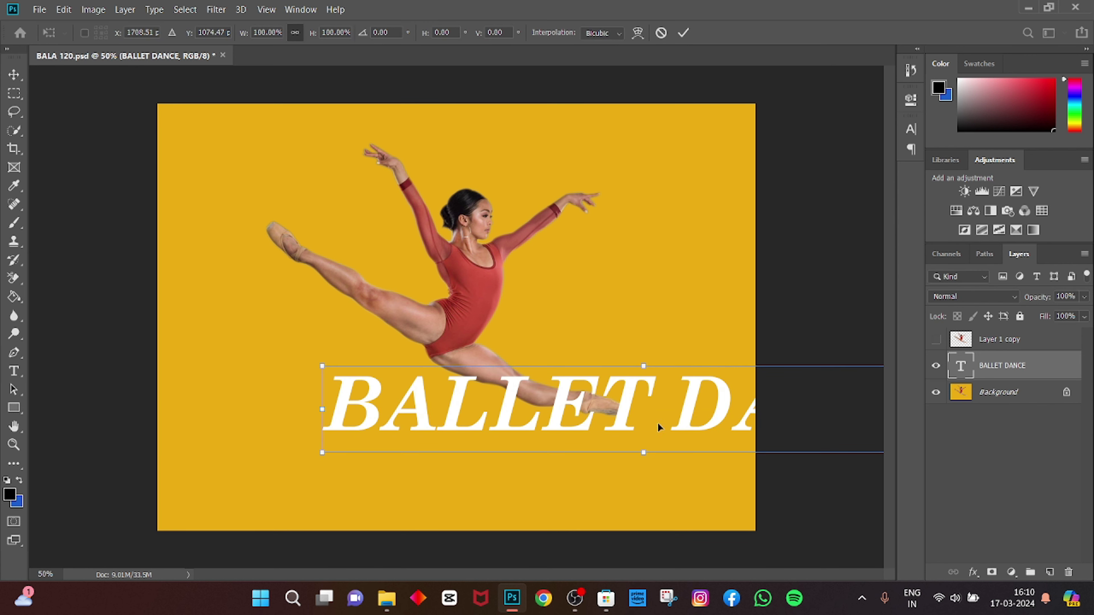
pyautogui.moveTo(658, 426); pyautogui.dragTo(396, 374)
pyautogui.moveTo(703, 400)
pyautogui.mouseDown()
pyautogui.moveTo(517, 367)
pyautogui.moveTo(628, 347)
pyautogui.moveTo(695, 366)
pyautogui.moveTo(664, 440)
pyautogui.mouseUp()
pyautogui.moveTo(457, 351)
pyautogui.mouseDown()
pyautogui.moveTo(530, 355)
pyautogui.moveTo(586, 382)
pyautogui.mouseUp()
pyautogui.press('Return')
pyautogui.press('t')
pyautogui.moveTo(731, 362); pyautogui.dragTo(191, 362)
pyautogui.click(698, 336)
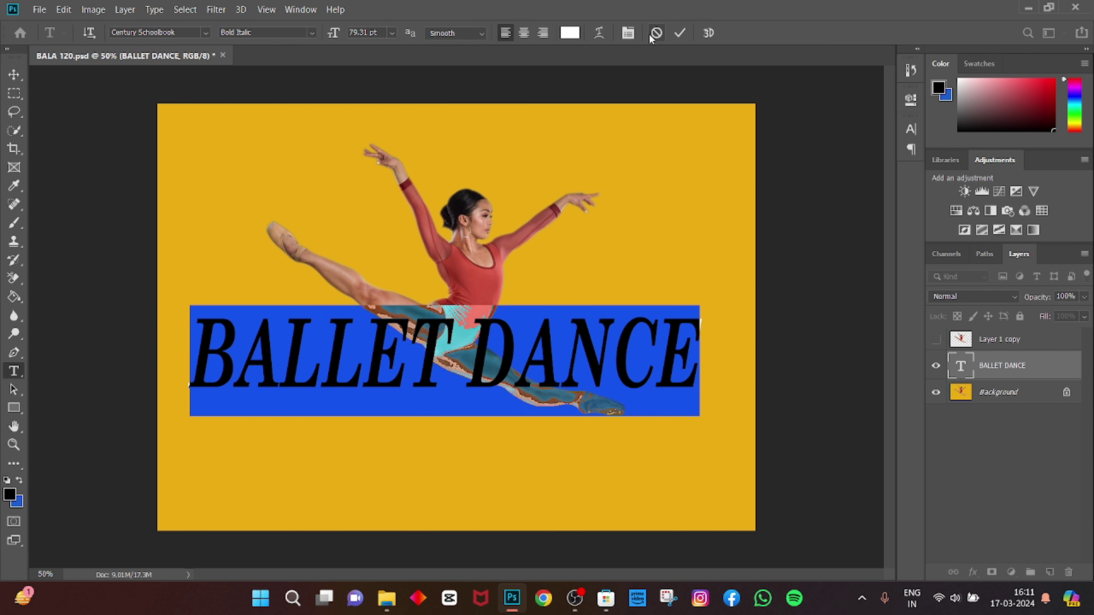
# Rotate BALLET DANCE to about 30° and shrink it to ~80% width along the split legs.
pyautogui.click(680, 33)
pyautogui.hotkey('ctrl', 't')
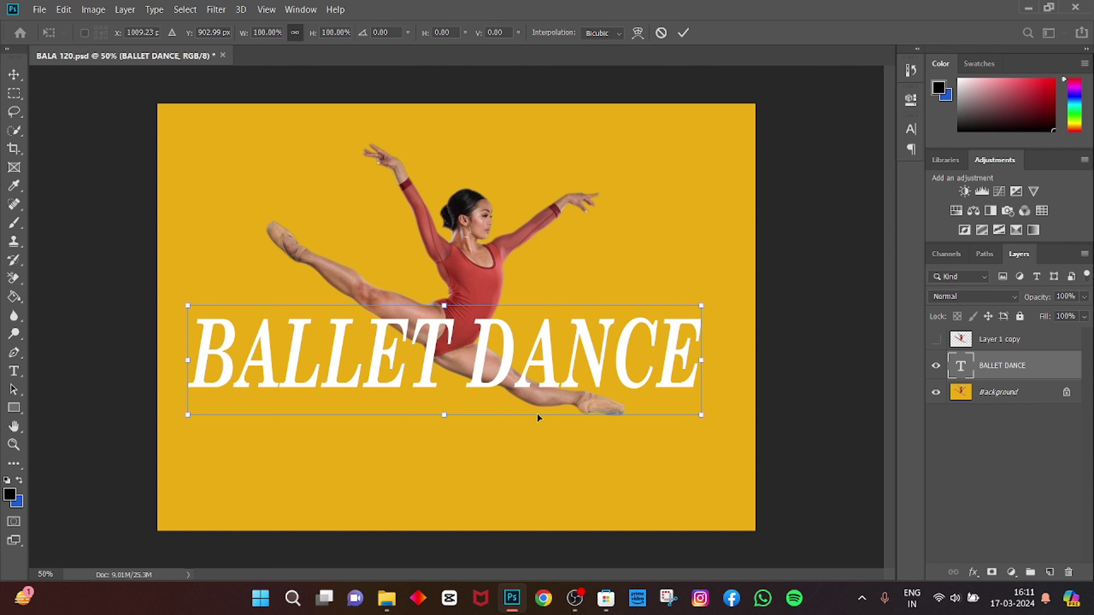
pyautogui.moveTo(207, 428); pyautogui.dragTo(210, 290)
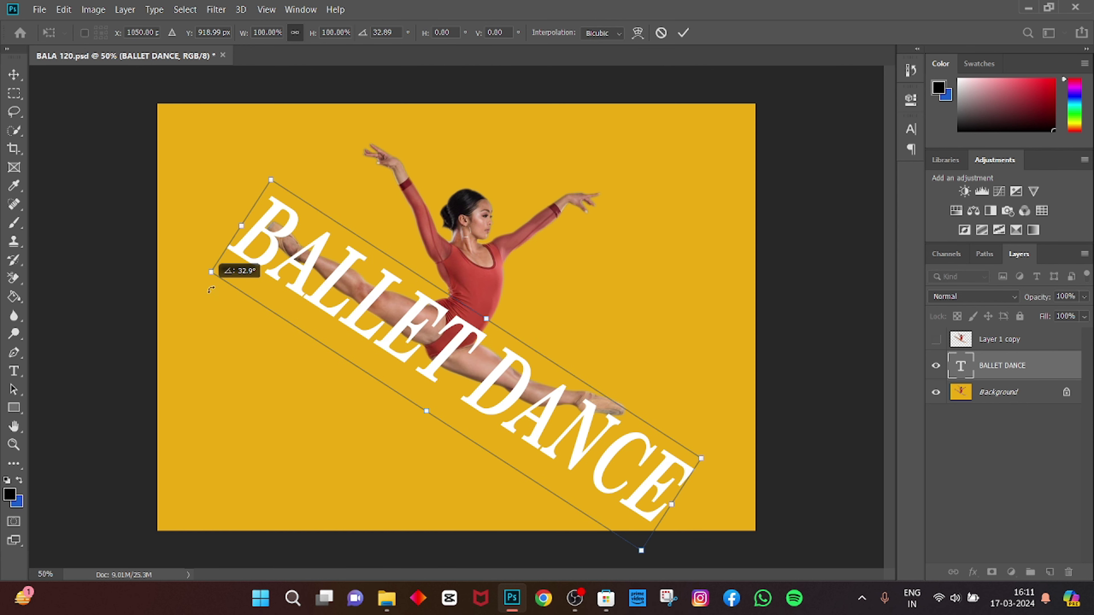
pyautogui.moveTo(497, 415); pyautogui.dragTo(467, 366)
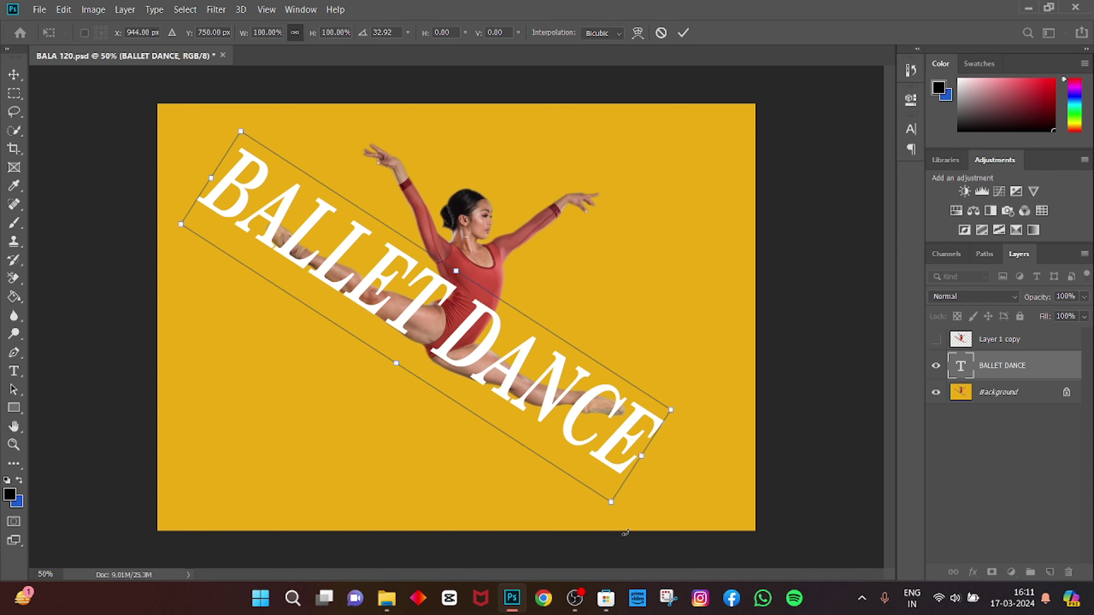
pyautogui.moveTo(624, 507); pyautogui.dragTo(548, 415)
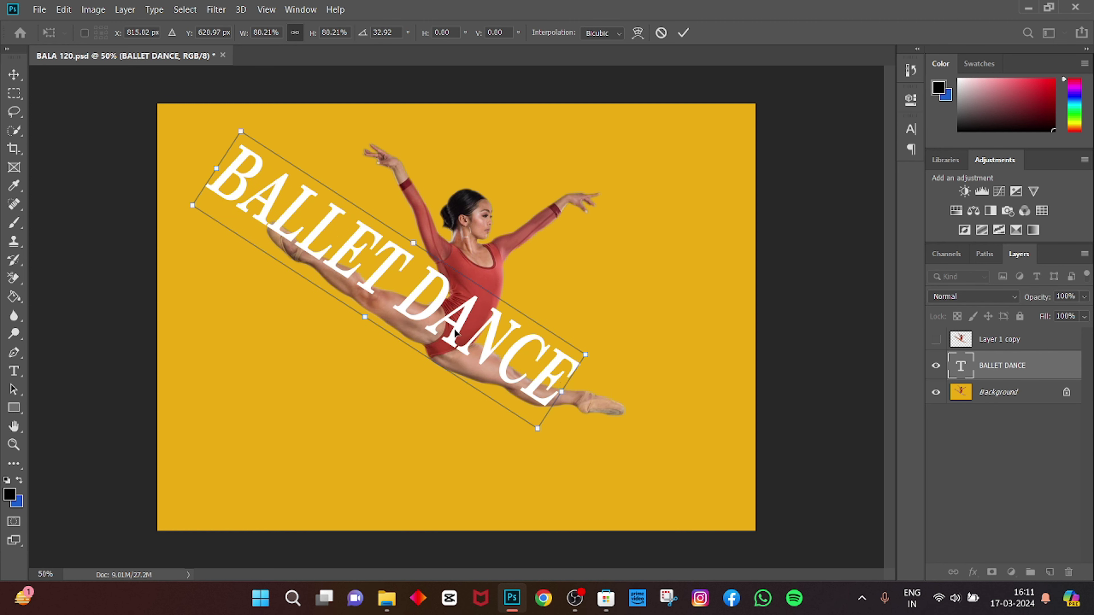
pyautogui.moveTo(455, 333); pyautogui.dragTo(511, 416)
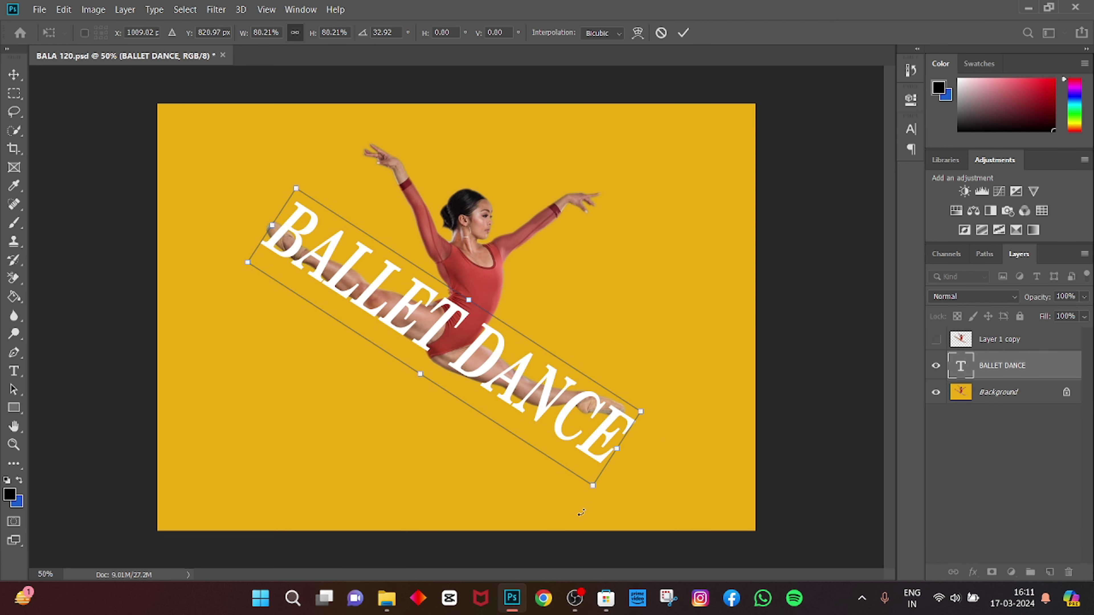
pyautogui.moveTo(648, 491); pyautogui.dragTo(629, 465)
pyautogui.moveTo(530, 357)
pyautogui.mouseDown()
pyautogui.moveTo(611, 411)
pyautogui.moveTo(550, 400)
pyautogui.mouseUp()
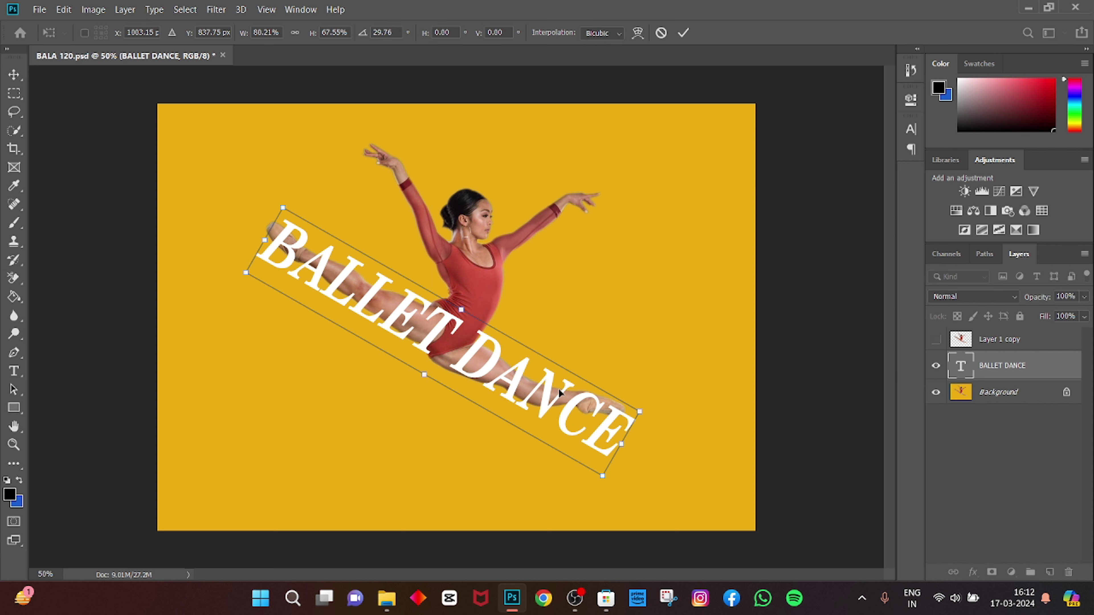
# Apply the tilt and move the BALLET DANCE layer above Layer 1 copy.
pyautogui.press('Return')
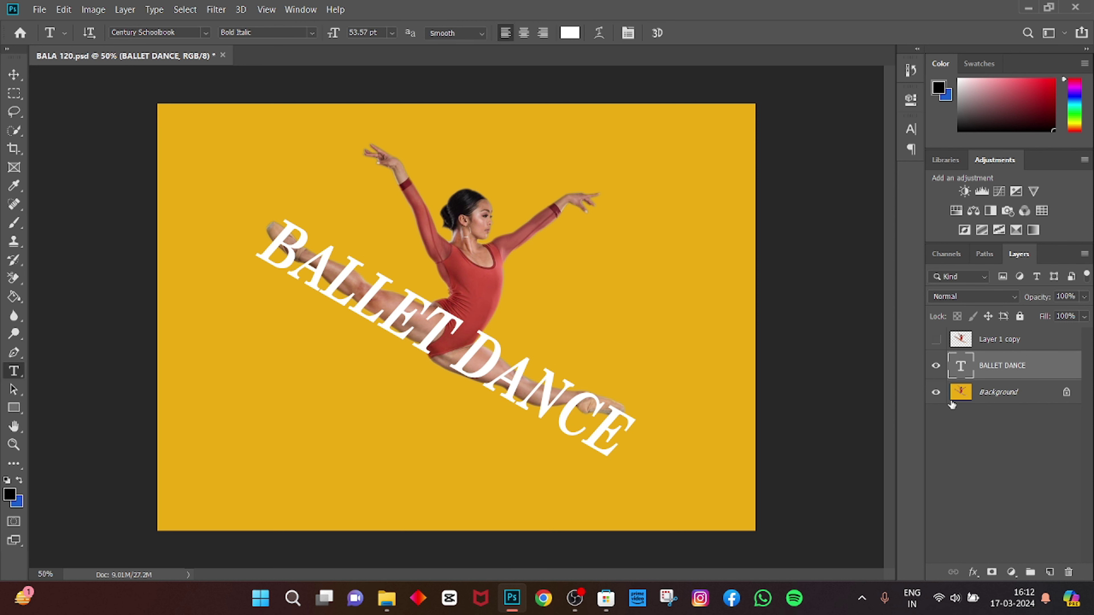
pyautogui.press('v')
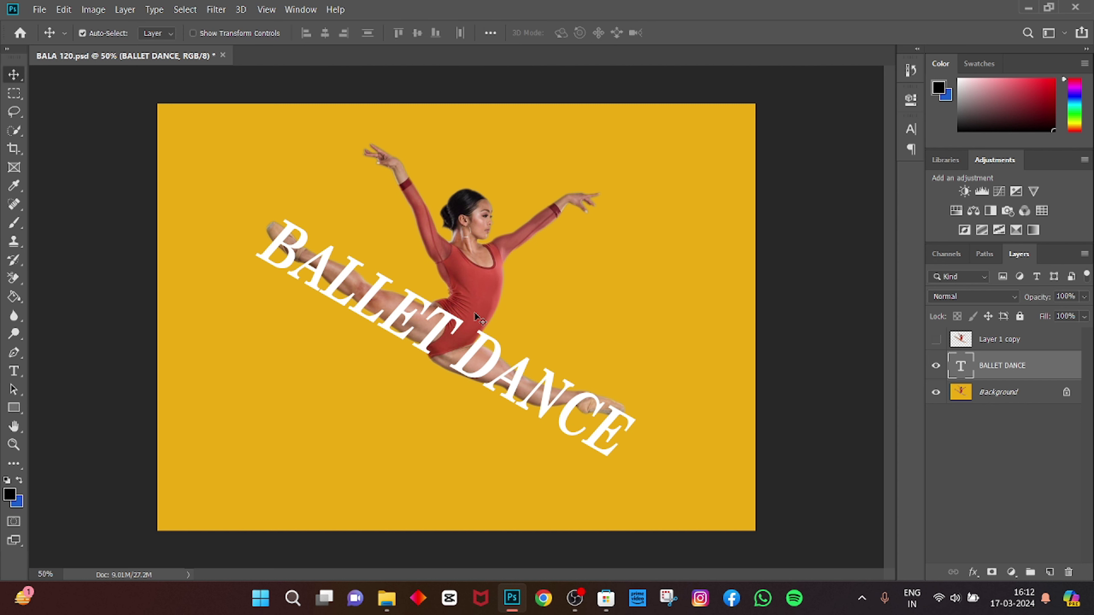
pyautogui.click(1048, 338)
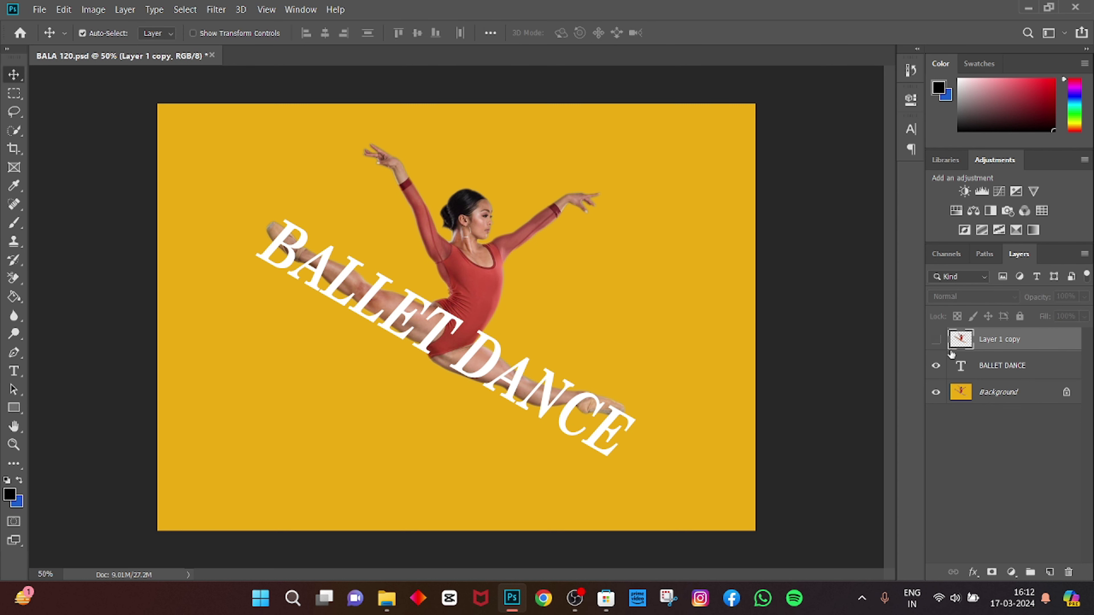
pyautogui.moveTo(1004, 365); pyautogui.dragTo(1034, 331)
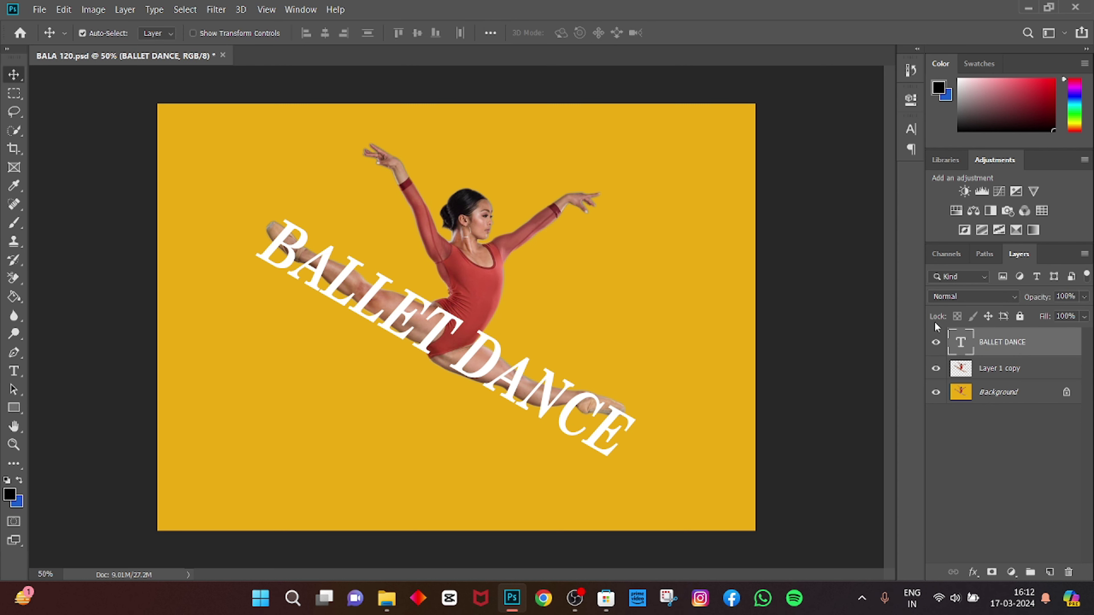
# Rasterize the BALLET DANCE type layer and add a layer mask to it.
pyautogui.press('e')
pyautogui.click(485, 351)
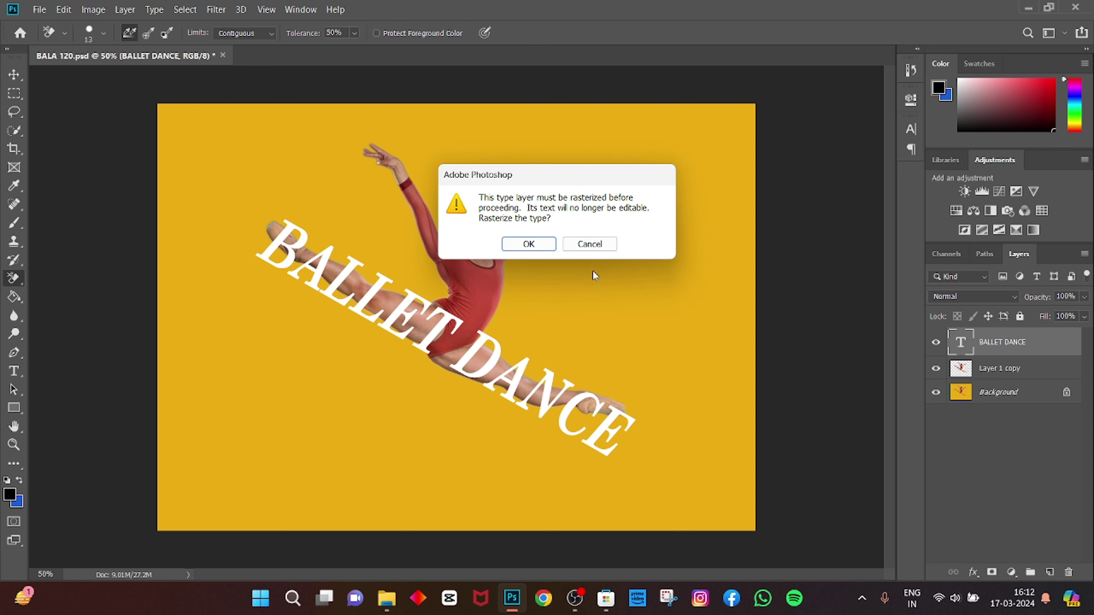
pyautogui.click(527, 244)
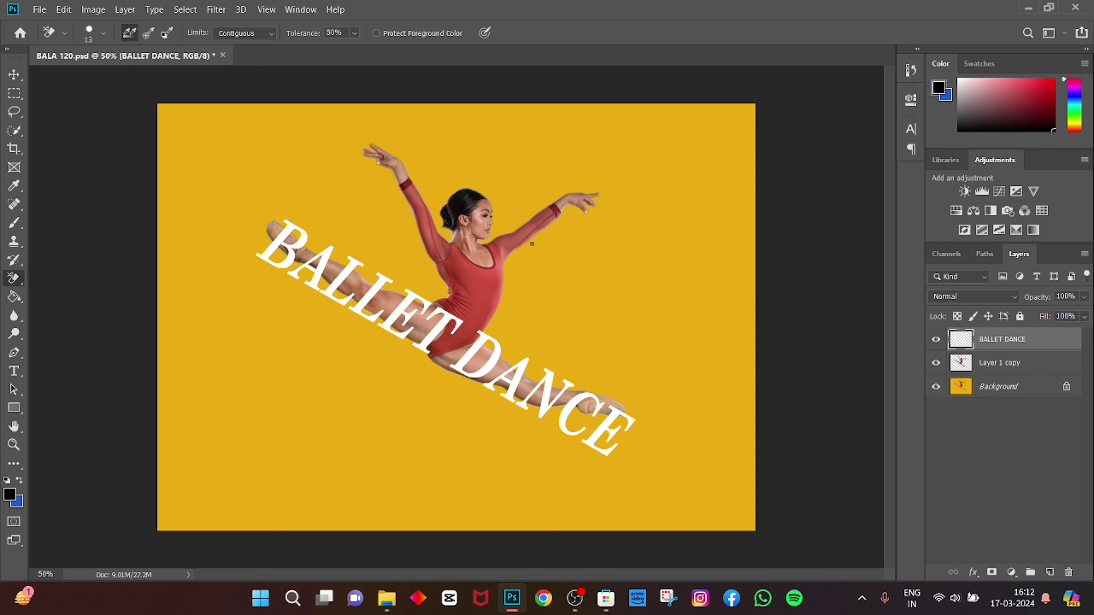
pyautogui.click(992, 573)
# Set up a 9 px Brush with 84% hardness and test it on the mask near the B.
pyautogui.press('b')
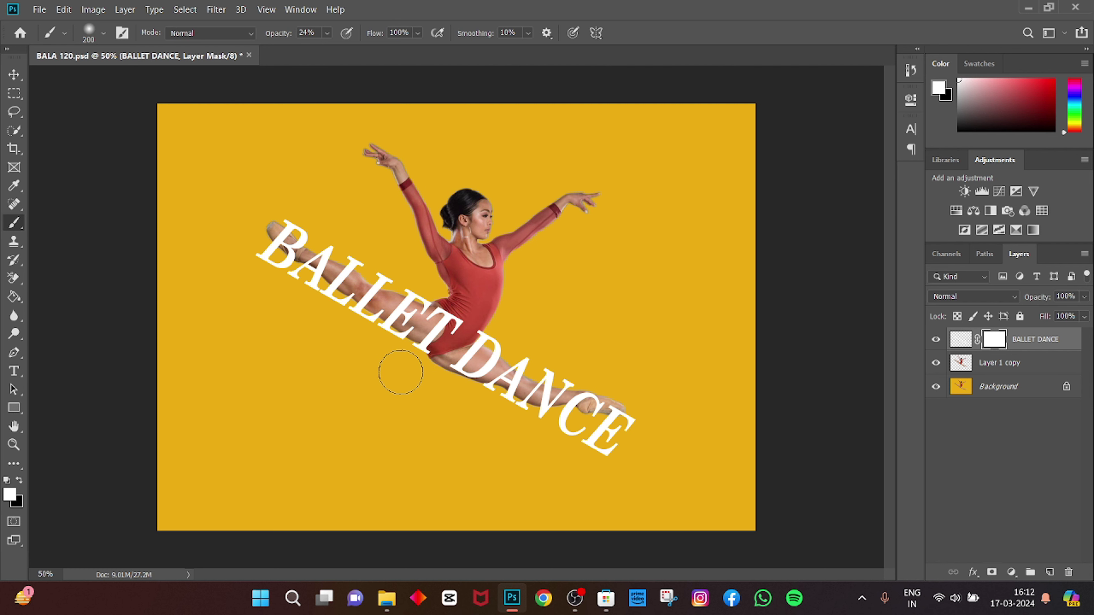
pyautogui.scroll(5, 315, 227)
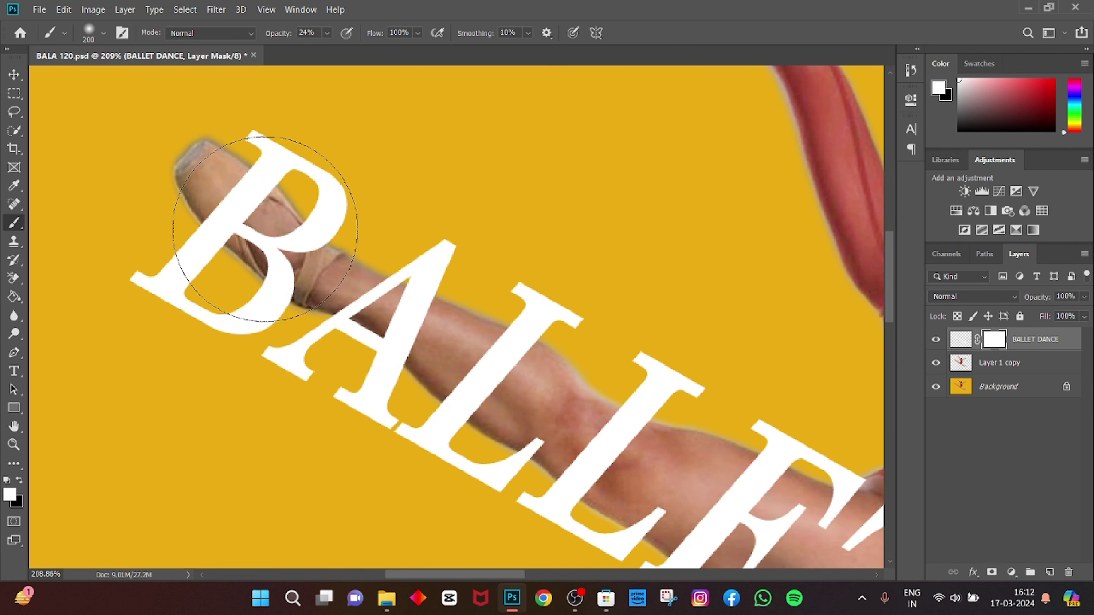
pyautogui.rightClick(14, 223)
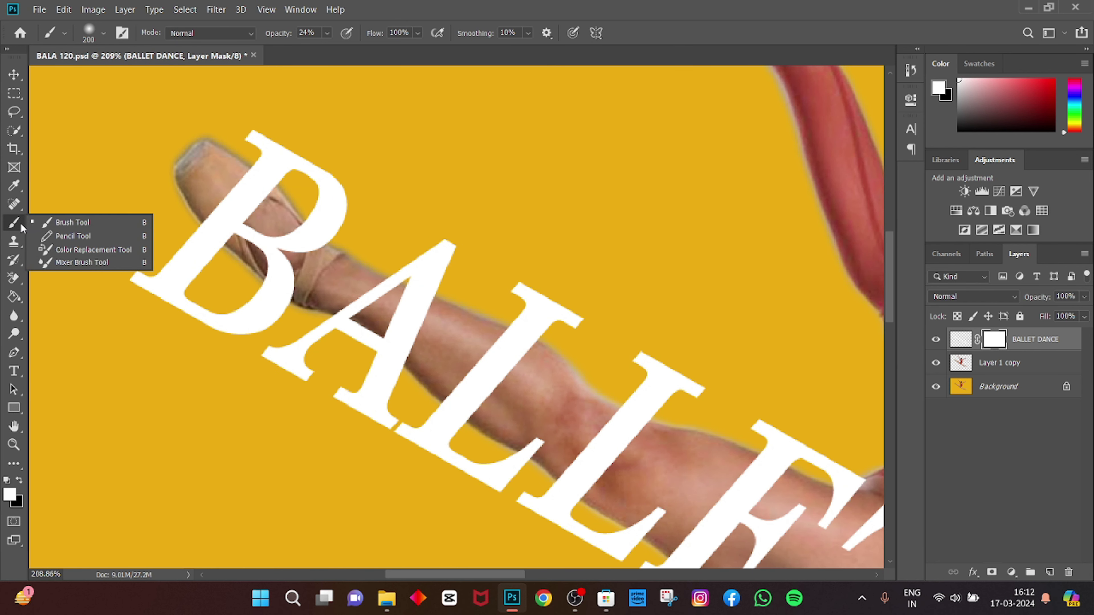
pyautogui.click(51, 215)
pyautogui.rightClick(190, 194)
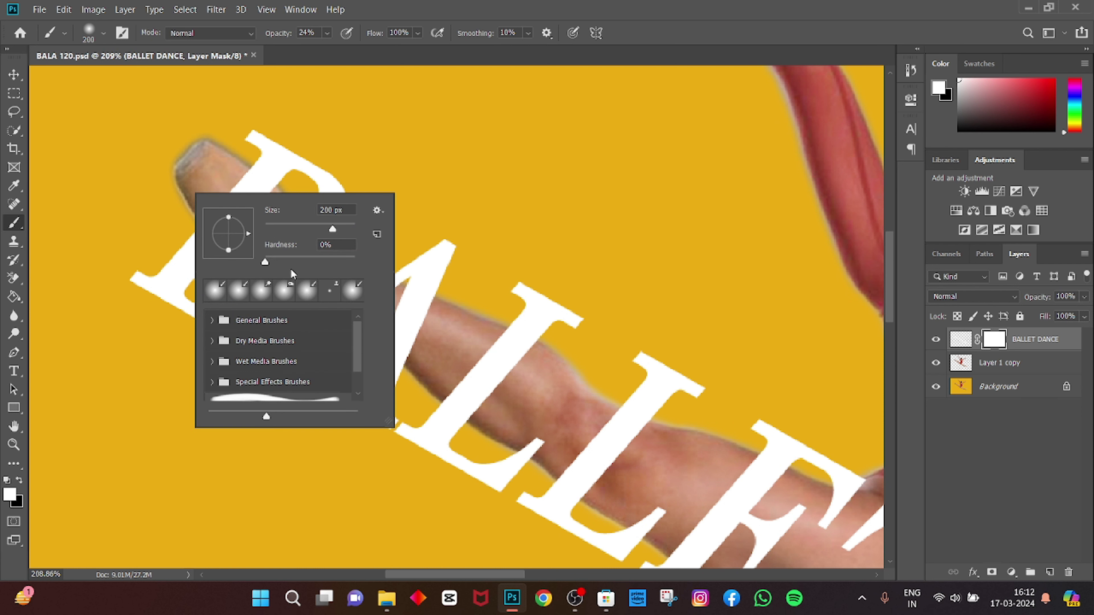
pyautogui.moveTo(308, 260); pyautogui.dragTo(342, 261)
pyautogui.press('[')
pyautogui.press('Return')
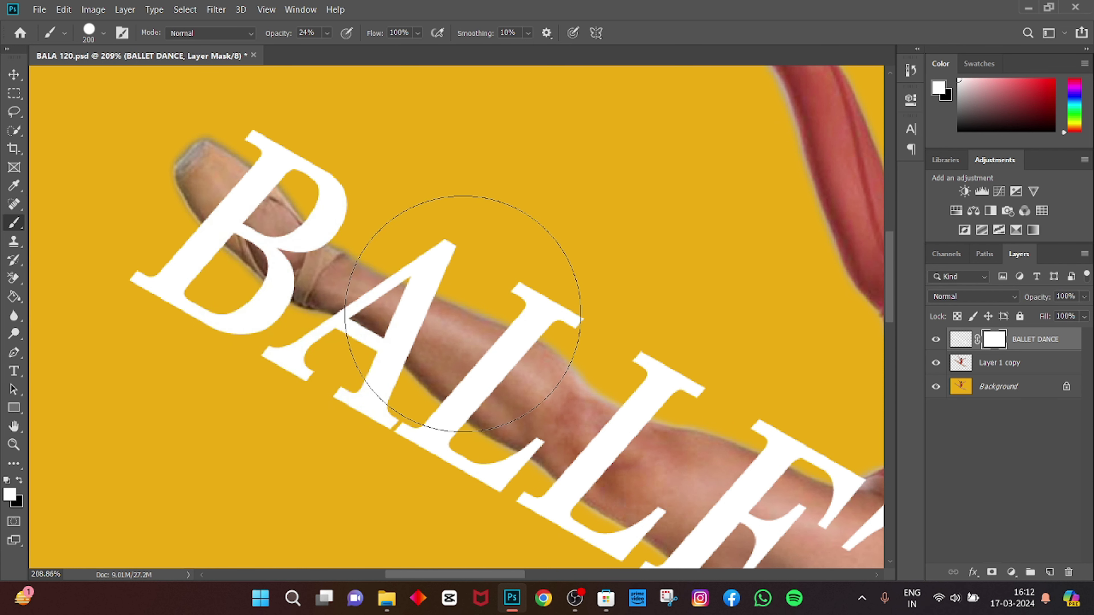
pyautogui.press('[')
pyautogui.press('[')
pyautogui.press('[')
pyautogui.moveTo(301, 221); pyautogui.dragTo(313, 229)
# Switch to black paint and raise the brush opacity to 100%.
pyautogui.press('x')
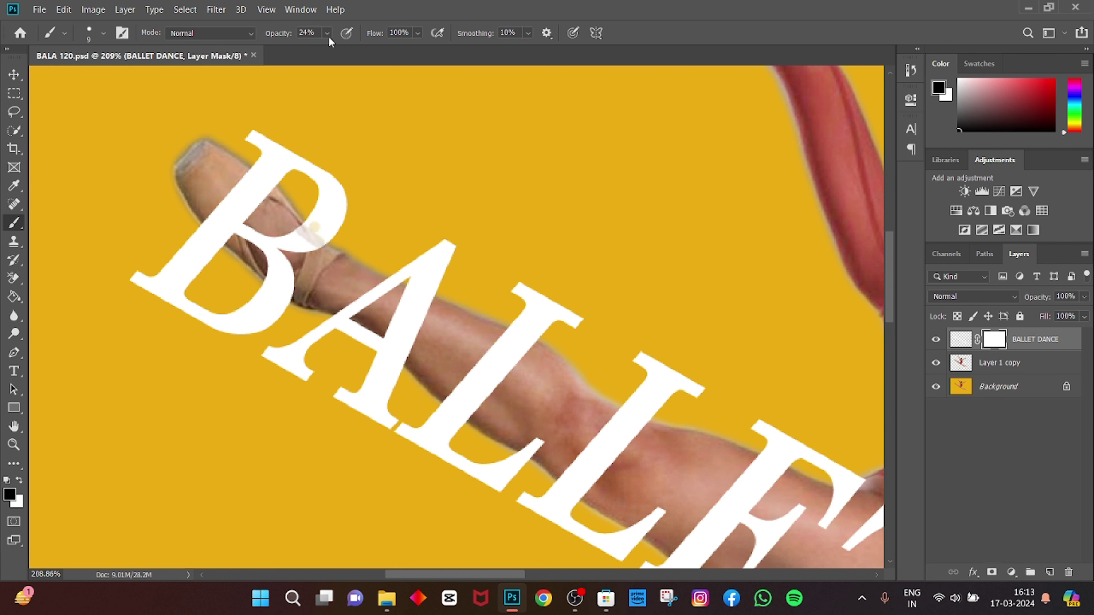
pyautogui.click(328, 34)
pyautogui.moveTo(331, 49); pyautogui.dragTo(454, 52)
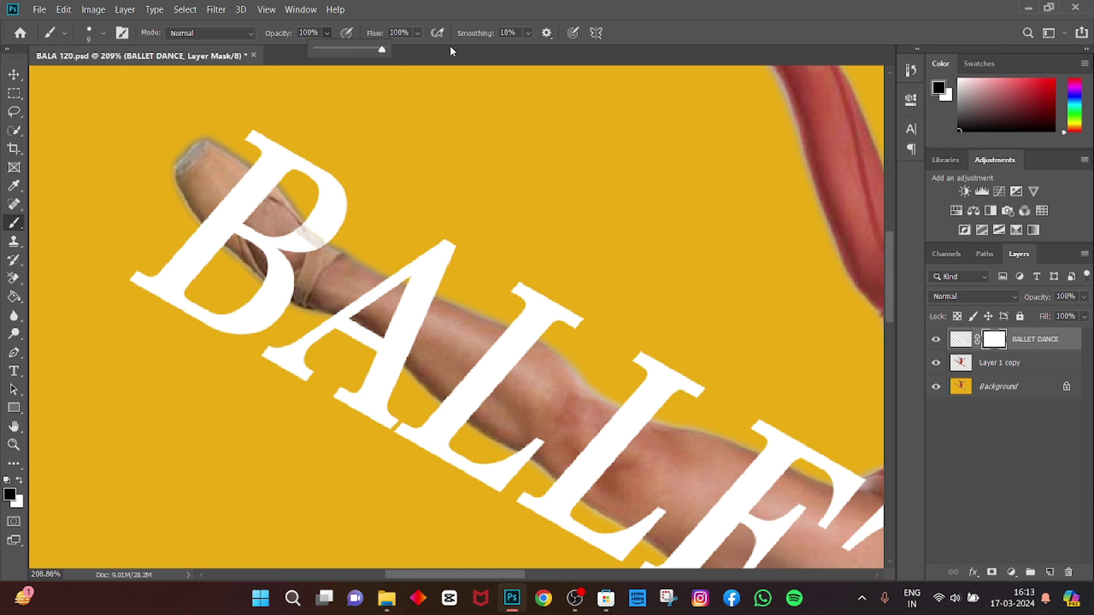
pyautogui.click(301, 234)
# With a 4 px brush, refine the B's mask edge around the dancer's pointed foot.
pyautogui.scroll(5, 278, 259)
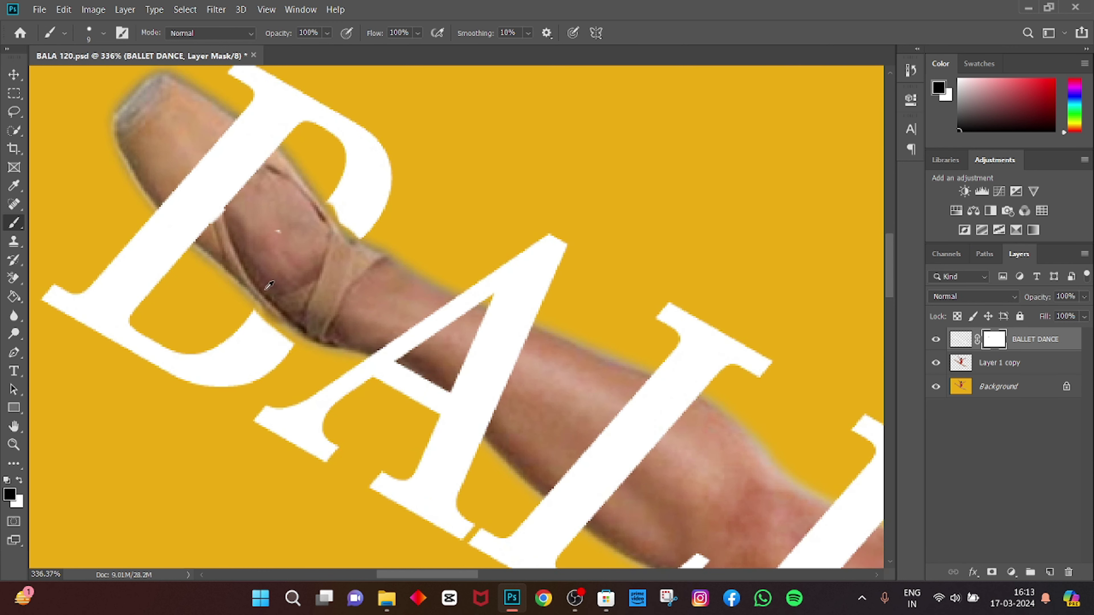
pyautogui.press('[')
pyautogui.press('[')
pyautogui.press('[')
pyautogui.press('x')
pyautogui.moveTo(264, 314); pyautogui.dragTo(280, 325)
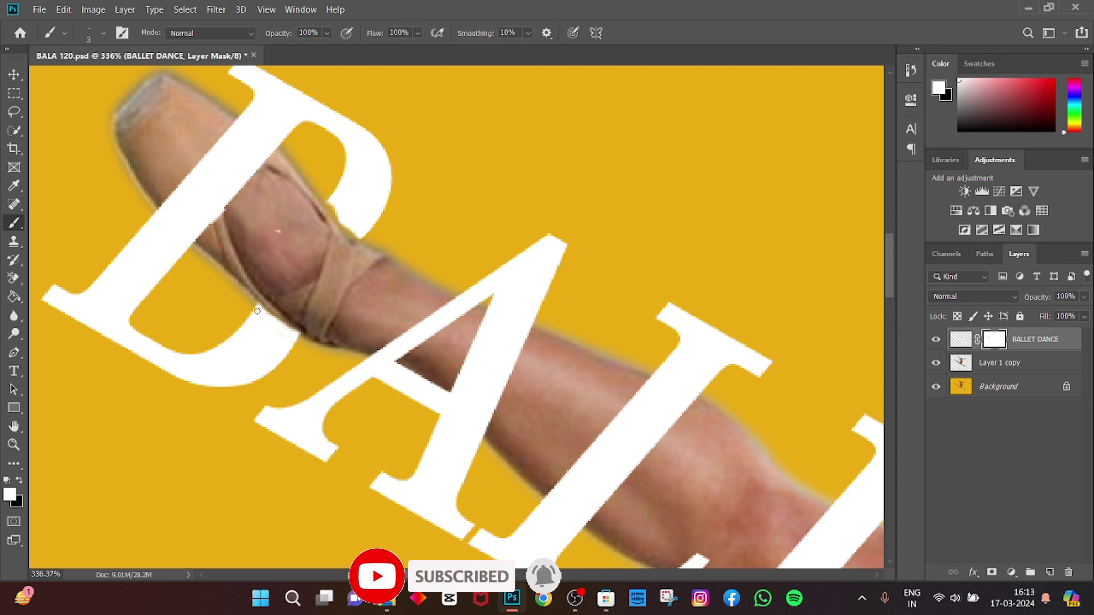
pyautogui.press('x')
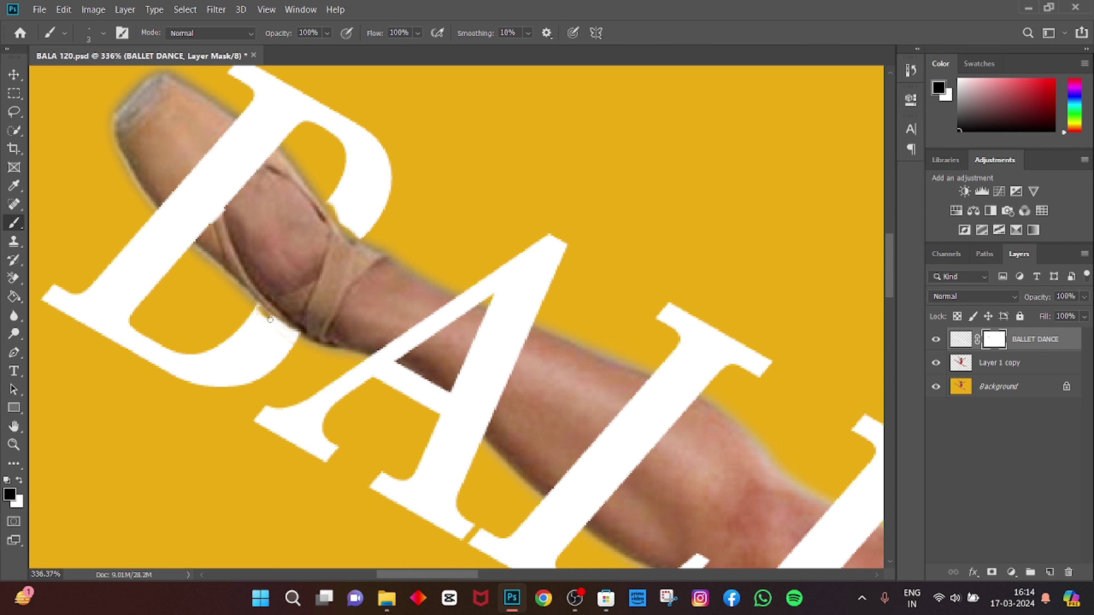
pyautogui.press('x')
pyautogui.moveTo(257, 306)
pyautogui.mouseDown()
pyautogui.moveTo(274, 321)
pyautogui.moveTo(261, 308)
pyautogui.mouseUp()
pyautogui.press('x')
pyautogui.press('x')
pyautogui.press('x')
pyautogui.press('x')
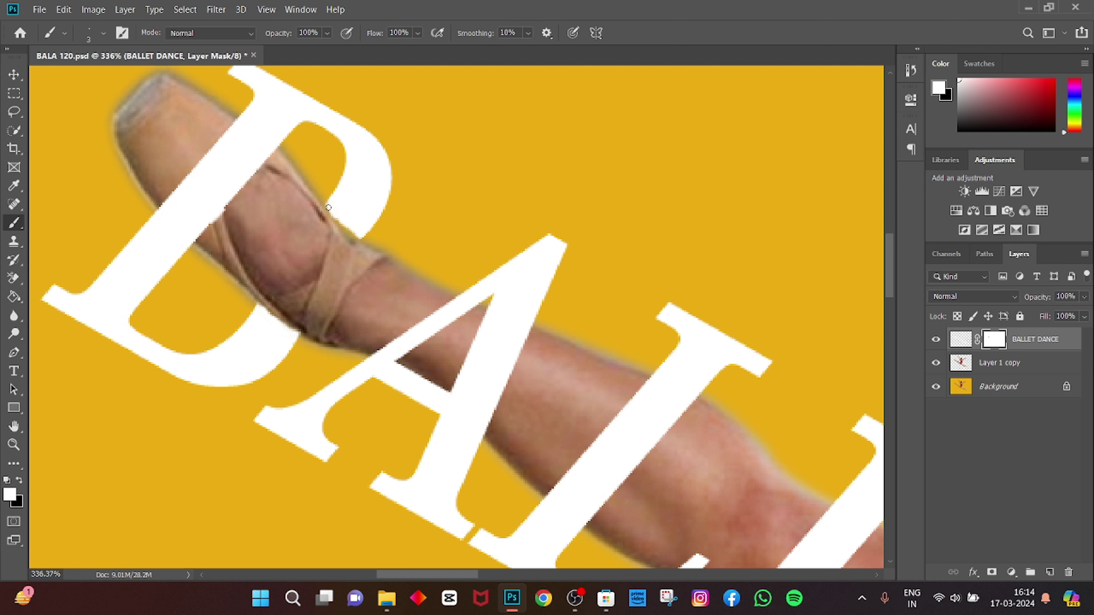
pyautogui.moveTo(335, 215); pyautogui.dragTo(362, 237)
# With a 9 px black brush, mask the A crossbar and stroke where the leg crosses.
pyautogui.press('x')
pyautogui.press(']')
pyautogui.press(']')
pyautogui.press(']')
pyautogui.moveTo(476, 306); pyautogui.dragTo(456, 299)
pyautogui.moveTo(379, 341)
pyautogui.mouseDown()
pyautogui.moveTo(414, 361)
pyautogui.moveTo(424, 332)
pyautogui.mouseUp()
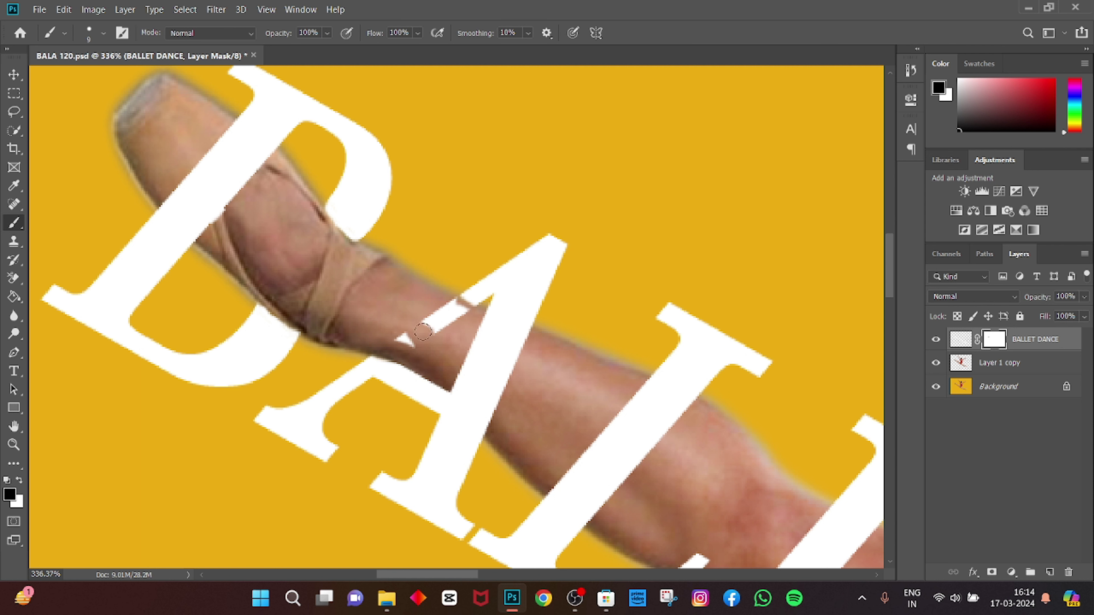
pyautogui.moveTo(496, 316)
pyautogui.mouseDown()
pyautogui.moveTo(527, 335)
pyautogui.moveTo(457, 310)
pyautogui.moveTo(530, 362)
pyautogui.moveTo(412, 364)
pyautogui.mouseUp()
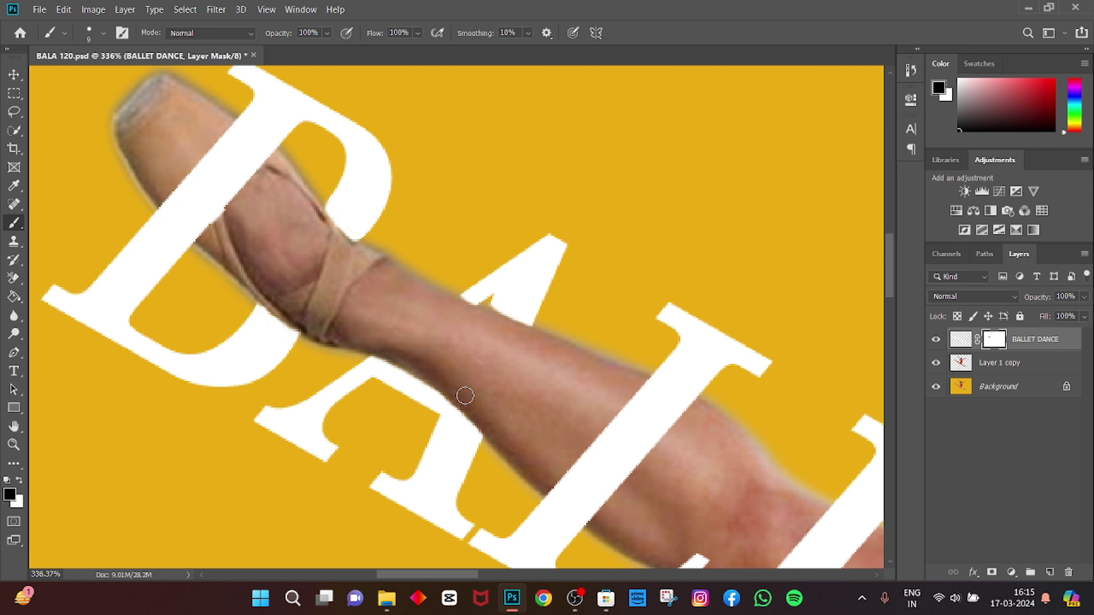
# Paint black on the mask to hide the L where it crosses the outstretched leg.
pyautogui.scroll(-2, 474, 396)
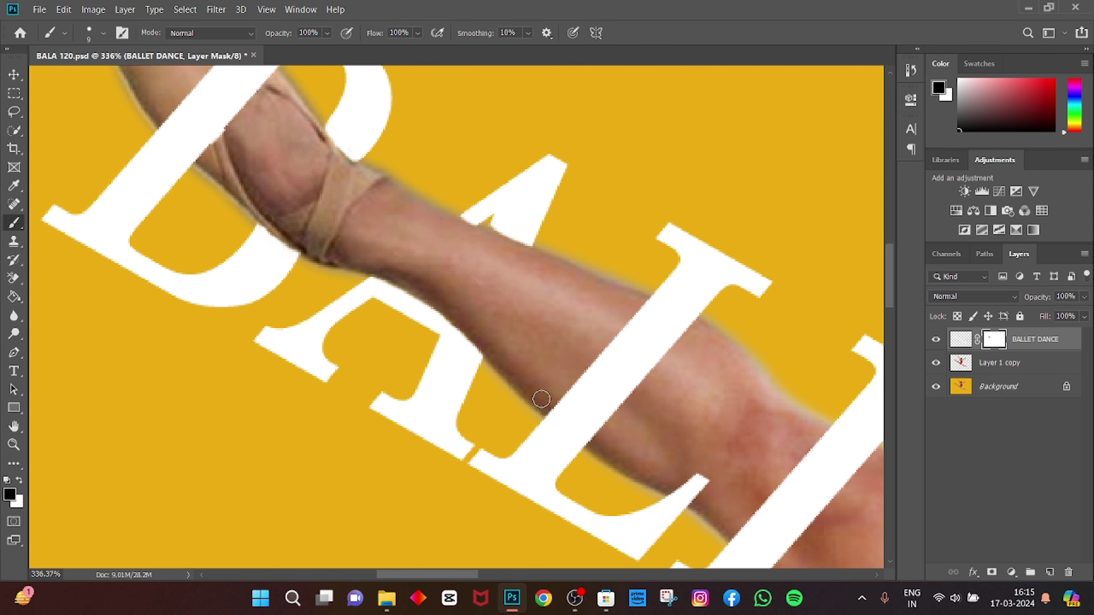
pyautogui.moveTo(541, 399)
pyautogui.mouseDown()
pyautogui.moveTo(599, 447)
pyautogui.moveTo(573, 421)
pyautogui.moveTo(615, 388)
pyautogui.mouseUp()
pyautogui.moveTo(635, 304)
pyautogui.mouseDown()
pyautogui.moveTo(699, 331)
pyautogui.moveTo(635, 325)
pyautogui.moveTo(703, 354)
pyautogui.moveTo(612, 344)
pyautogui.moveTo(622, 327)
pyautogui.moveTo(628, 367)
pyautogui.moveTo(647, 365)
pyautogui.moveTo(607, 371)
pyautogui.moveTo(623, 380)
pyautogui.mouseUp()
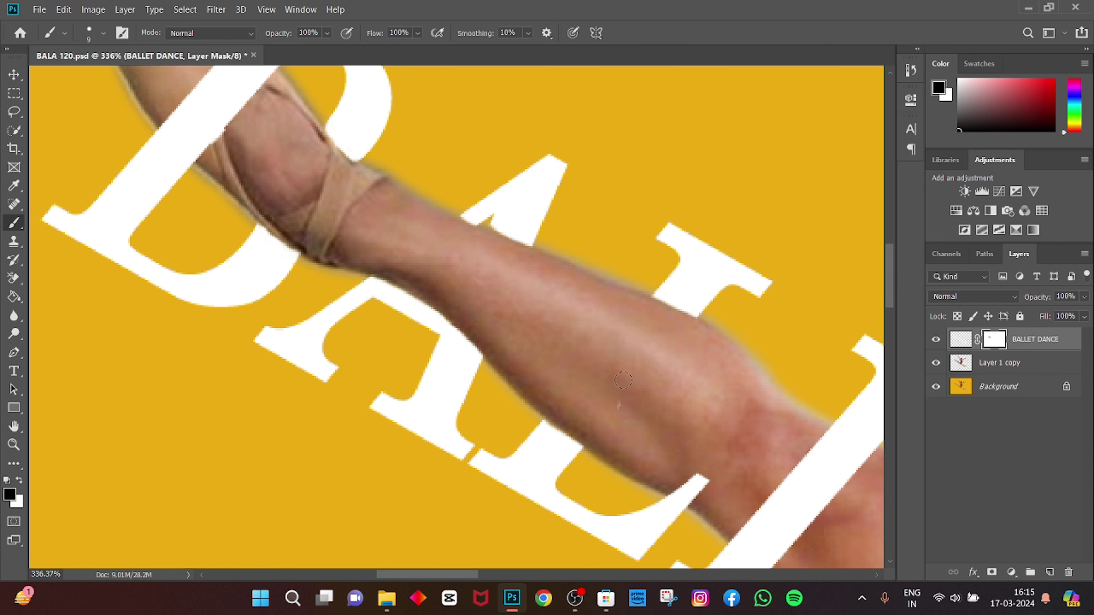
pyautogui.scroll(-3, 620, 392)
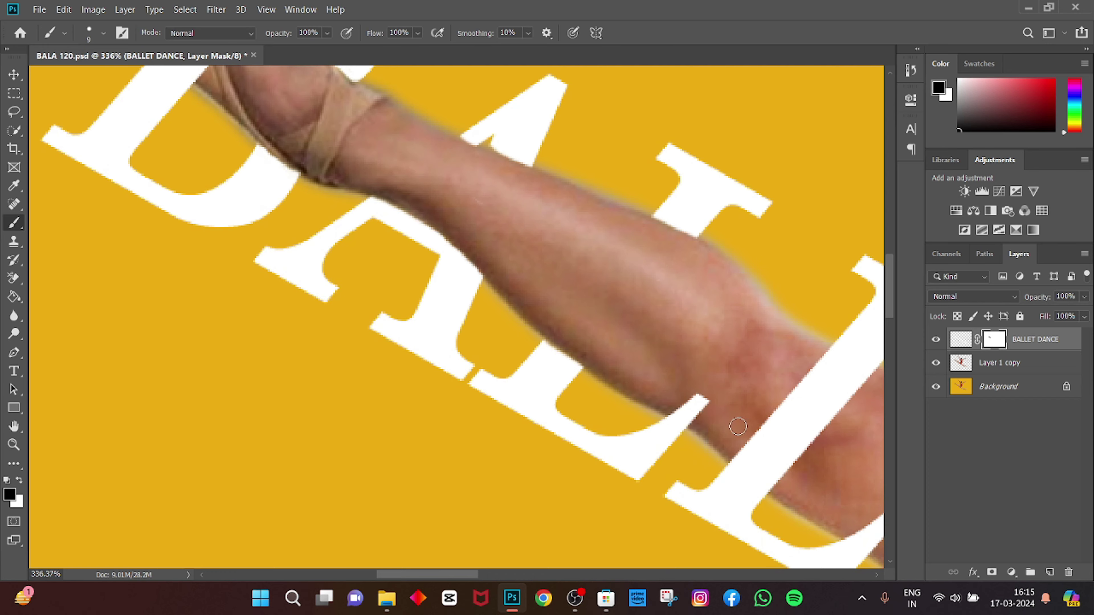
pyautogui.scroll(2, 503, 363)
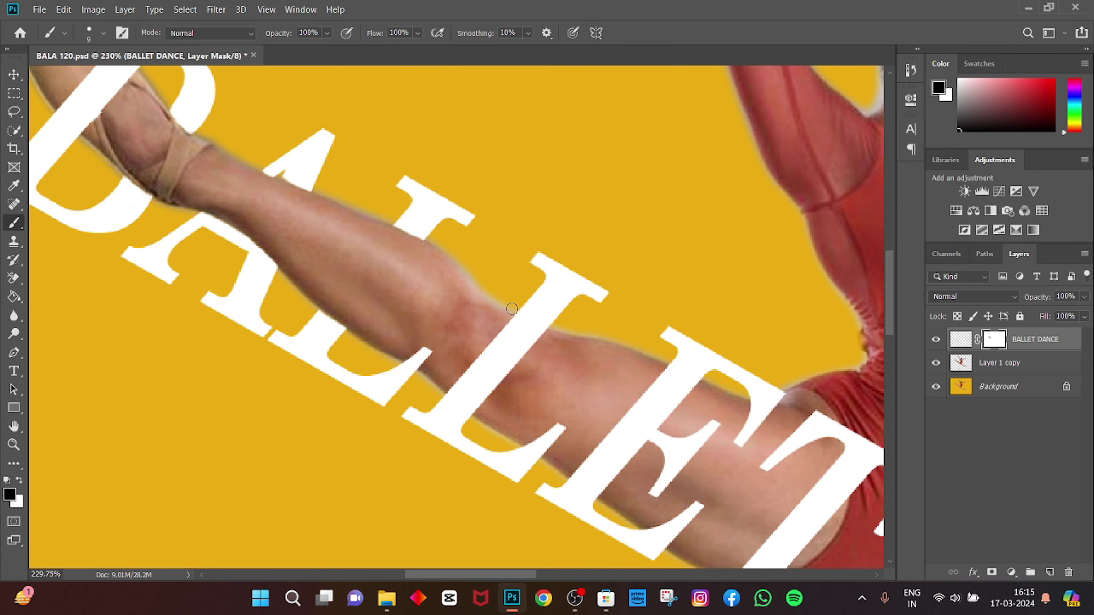
pyautogui.scroll(2, 513, 309)
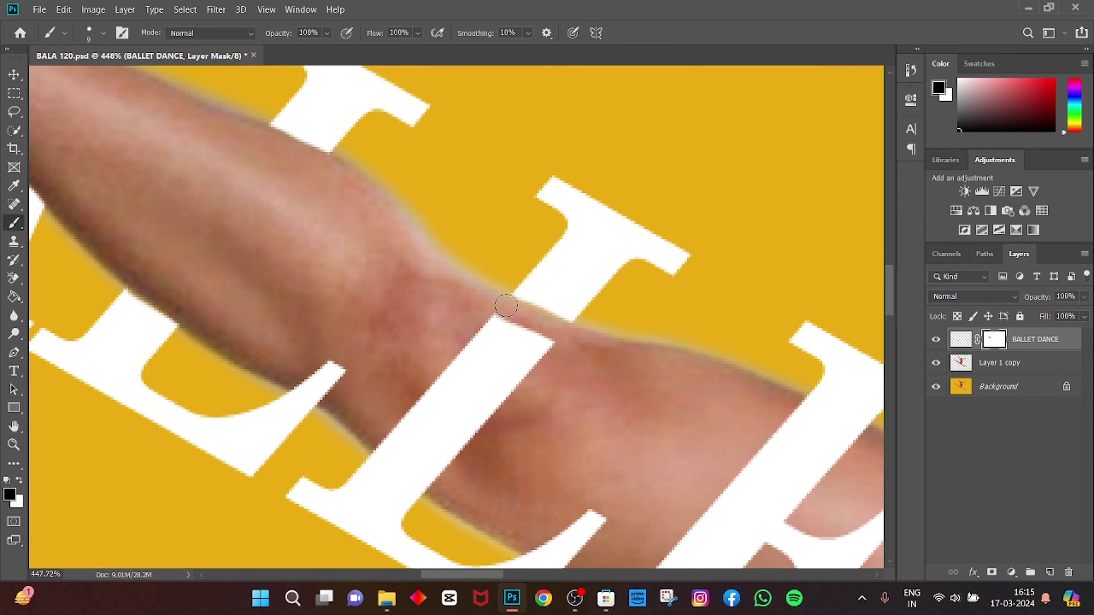
pyautogui.moveTo(509, 313); pyautogui.dragTo(493, 327)
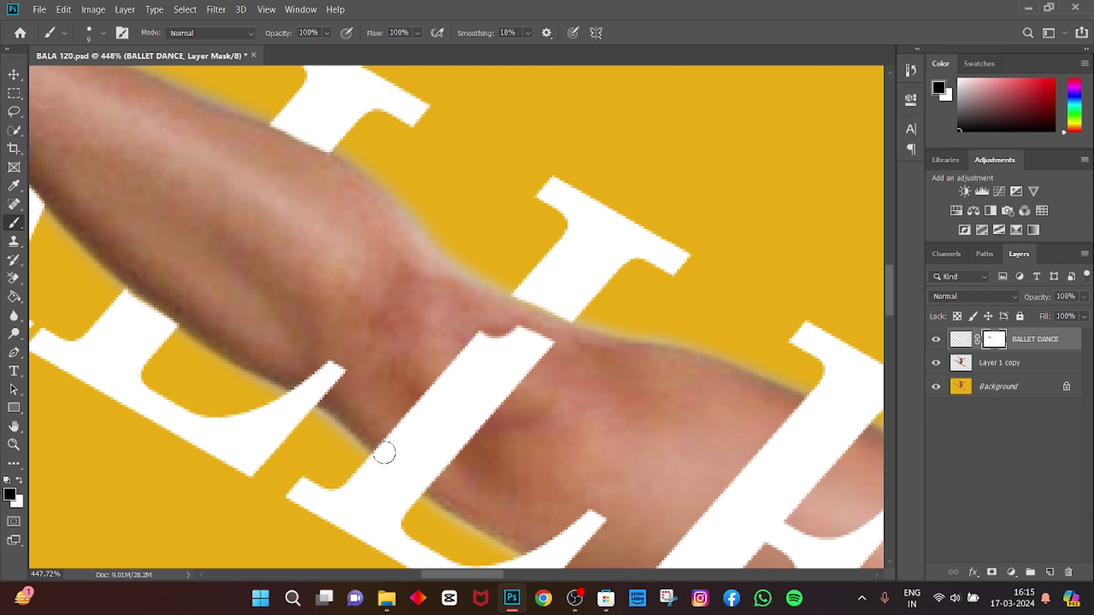
pyautogui.moveTo(383, 450)
pyautogui.mouseDown()
pyautogui.moveTo(422, 470)
pyautogui.moveTo(494, 454)
pyautogui.moveTo(415, 415)
pyautogui.moveTo(483, 393)
pyautogui.moveTo(460, 421)
pyautogui.moveTo(498, 411)
pyautogui.moveTo(459, 362)
pyautogui.moveTo(531, 320)
pyautogui.moveTo(500, 355)
pyautogui.mouseUp()
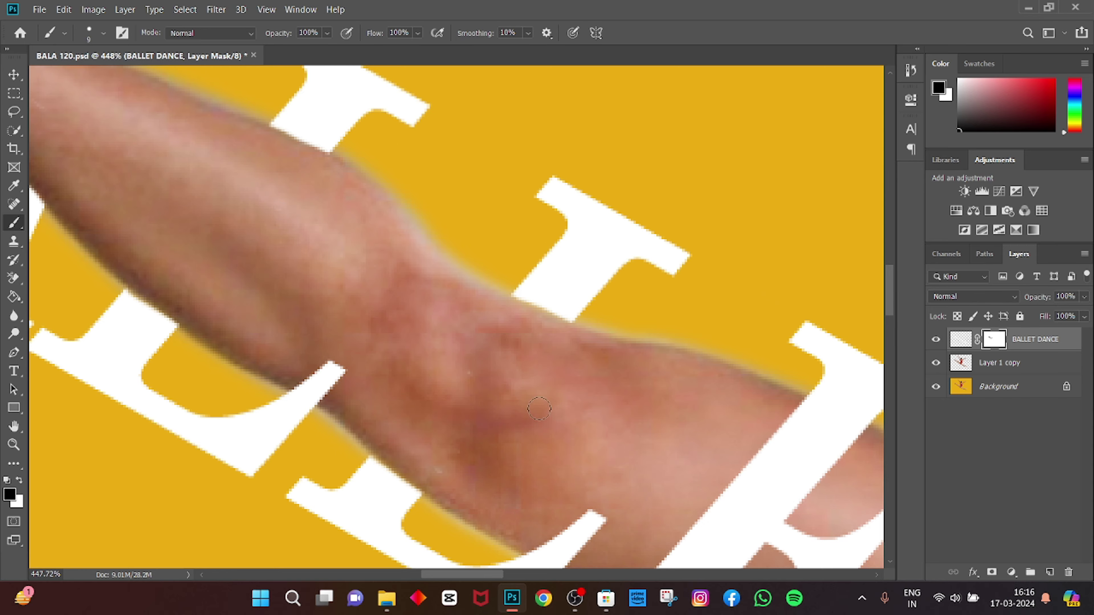
# Hide the E and leftover letter fragments overlapping the leg in black.
pyautogui.scroll(-10, 539, 409)
pyautogui.scroll(5, 498, 387)
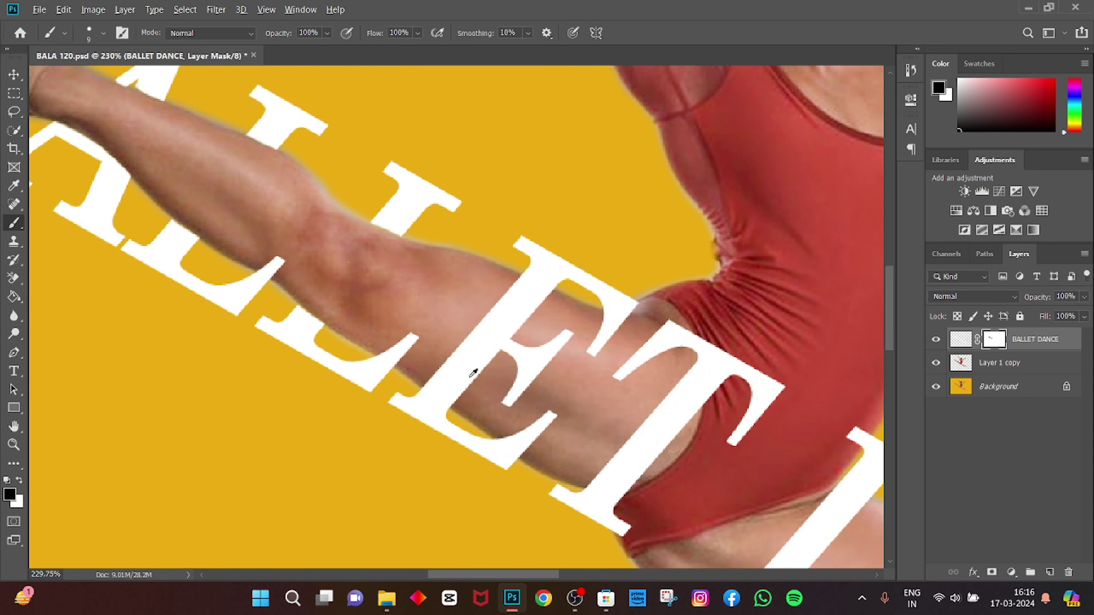
pyautogui.scroll(4, 473, 373)
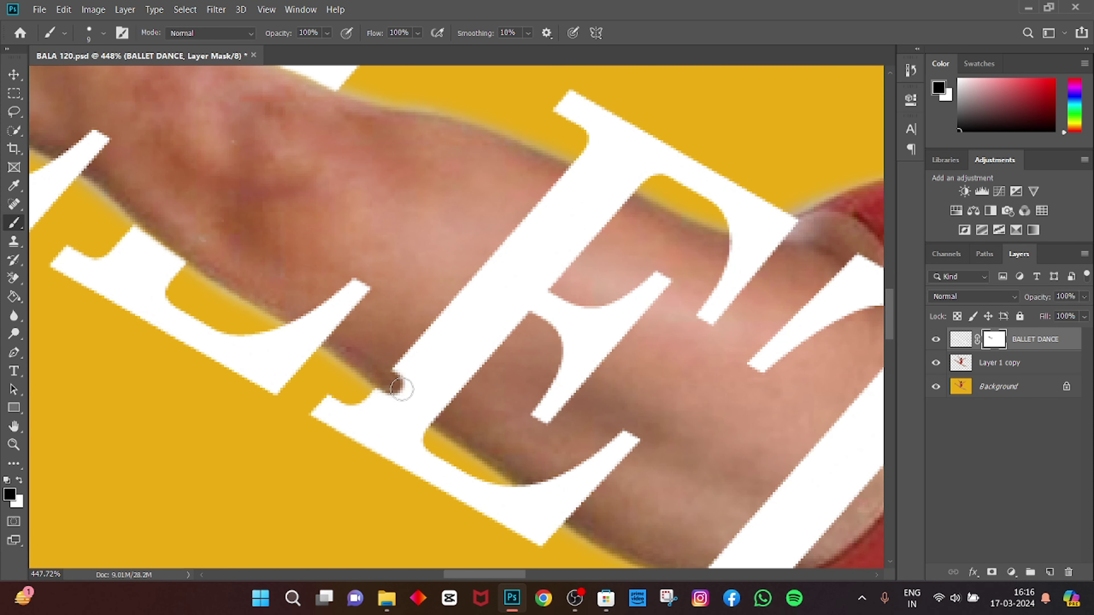
pyautogui.moveTo(401, 389)
pyautogui.mouseDown()
pyautogui.moveTo(452, 420)
pyautogui.moveTo(403, 391)
pyautogui.moveTo(387, 357)
pyautogui.moveTo(471, 396)
pyautogui.moveTo(439, 371)
pyautogui.moveTo(445, 314)
pyautogui.mouseUp()
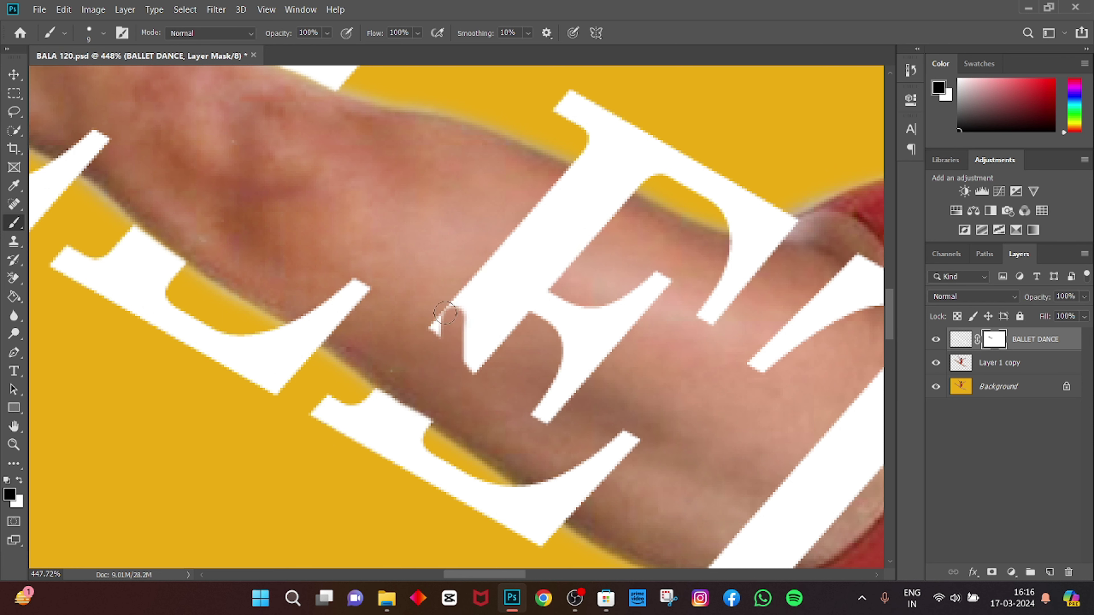
pyautogui.scroll(-2, 445, 313)
pyautogui.moveTo(544, 200); pyautogui.dragTo(598, 226)
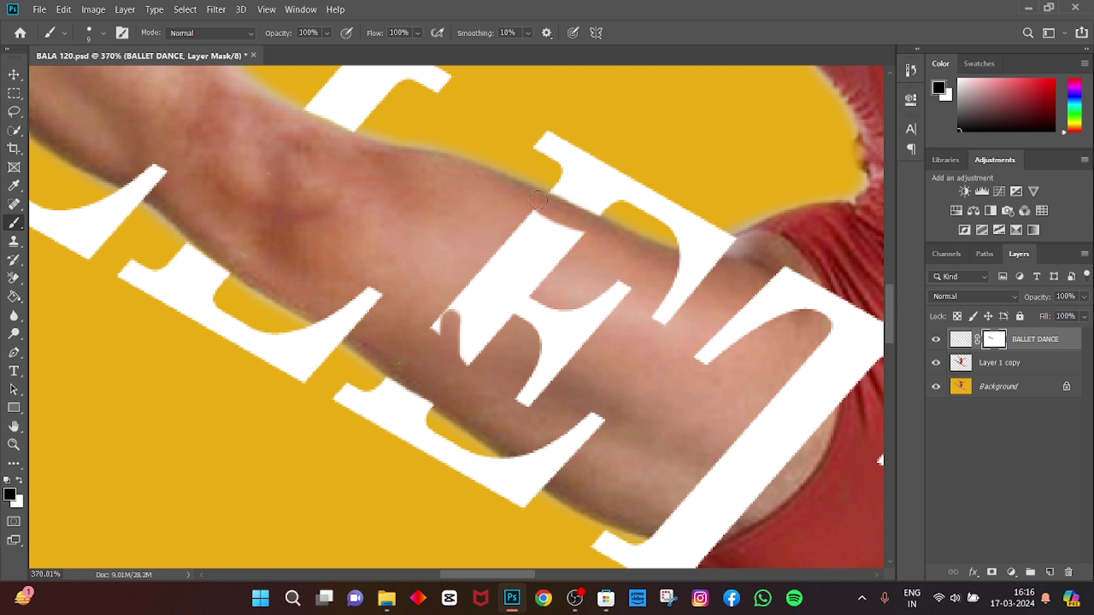
pyautogui.moveTo(551, 203)
pyautogui.mouseDown()
pyautogui.moveTo(525, 232)
pyautogui.moveTo(556, 225)
pyautogui.moveTo(573, 239)
pyautogui.moveTo(534, 295)
pyautogui.moveTo(515, 256)
pyautogui.moveTo(480, 309)
pyautogui.moveTo(472, 279)
pyautogui.moveTo(488, 332)
pyautogui.moveTo(555, 326)
pyautogui.moveTo(612, 289)
pyautogui.moveTo(560, 339)
pyautogui.moveTo(511, 341)
pyautogui.mouseUp()
pyautogui.moveTo(448, 310)
pyautogui.mouseDown()
pyautogui.moveTo(474, 341)
pyautogui.moveTo(485, 345)
pyautogui.moveTo(486, 331)
pyautogui.moveTo(481, 362)
pyautogui.mouseUp()
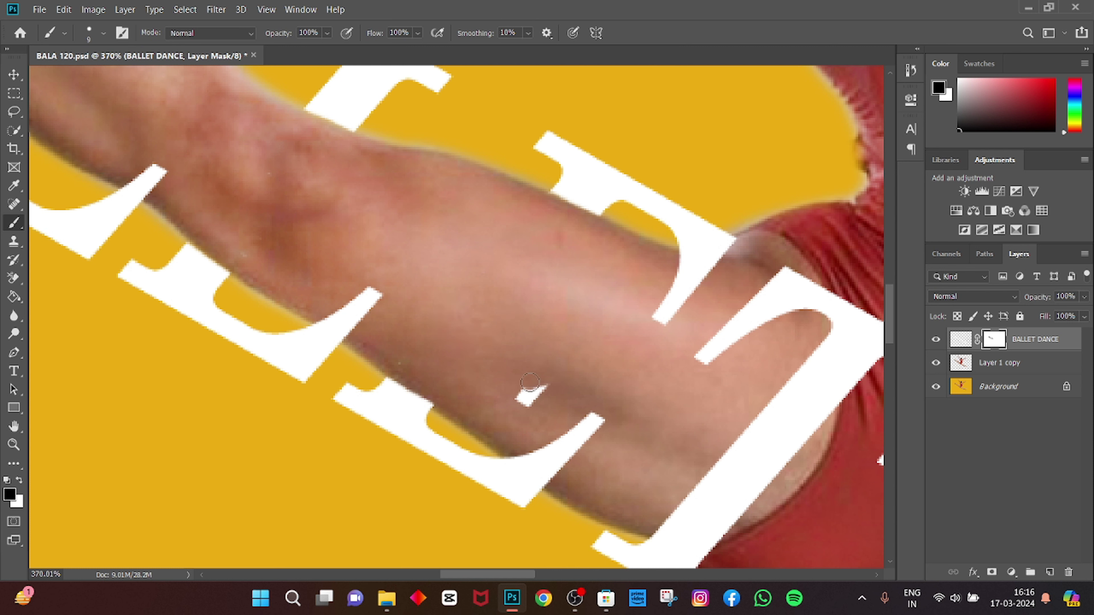
pyautogui.moveTo(525, 396); pyautogui.dragTo(535, 401)
pyautogui.scroll(-5, 430, 366)
# Hide the T's stem and letter edge where they overlap the leotard and leg.
pyautogui.hscroll(5, 435, 327)
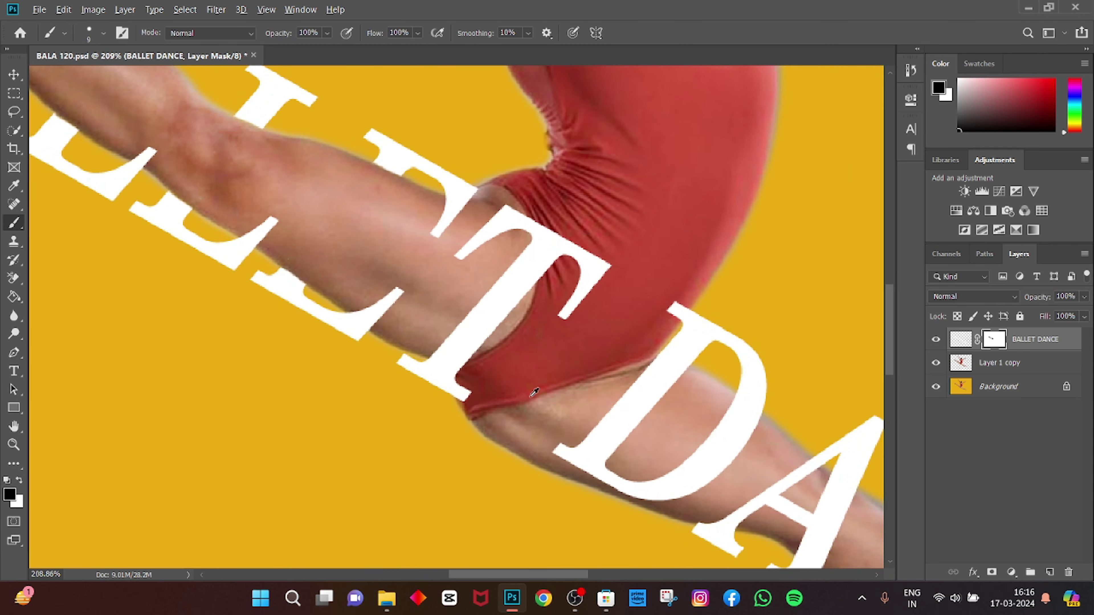
pyautogui.moveTo(359, 315); pyautogui.dragTo(453, 309)
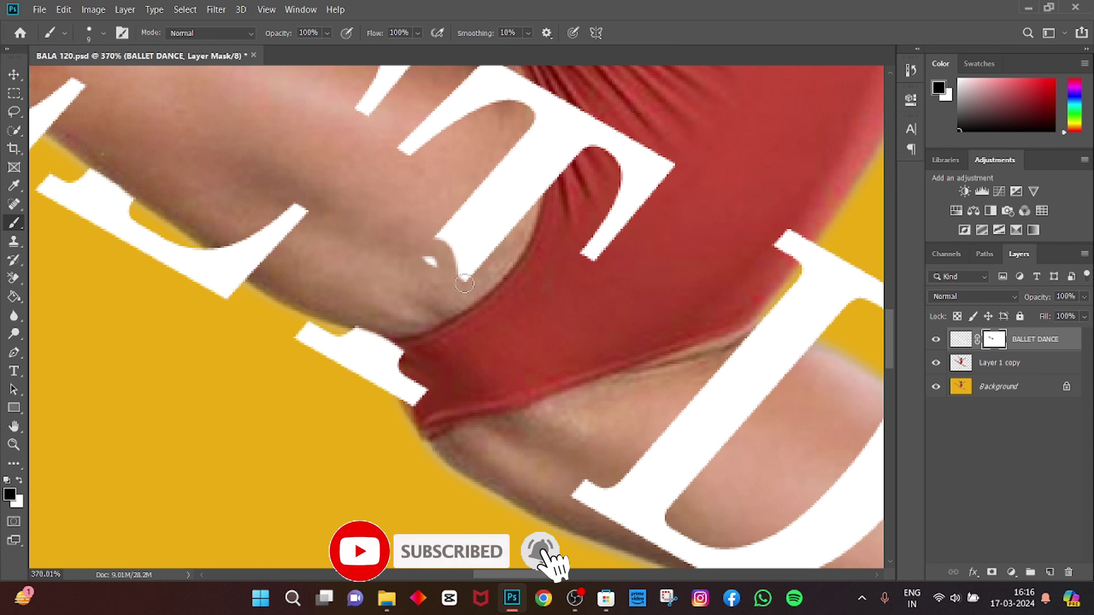
pyautogui.scroll(-3, 423, 261)
pyautogui.scroll(2, 461, 235)
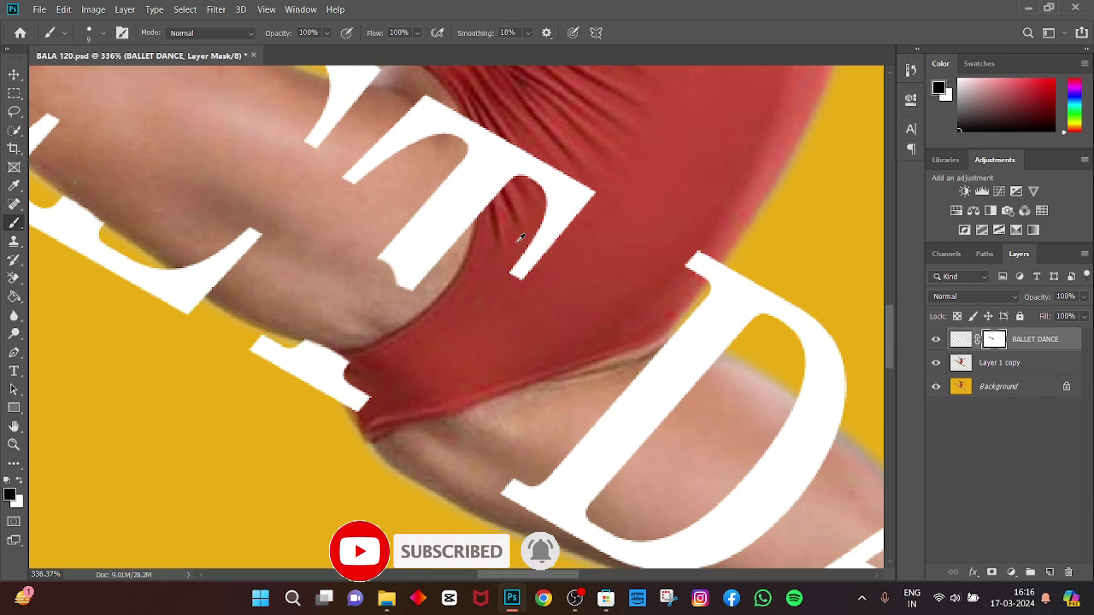
pyautogui.scroll(1, 513, 227)
pyautogui.scroll(1, 403, 215)
pyautogui.scroll(1, 291, 209)
pyautogui.moveTo(290, 210)
pyautogui.mouseDown()
pyautogui.moveTo(357, 254)
pyautogui.moveTo(366, 314)
pyautogui.moveTo(327, 237)
pyautogui.moveTo(361, 313)
pyautogui.moveTo(354, 277)
pyautogui.moveTo(324, 288)
pyautogui.mouseUp()
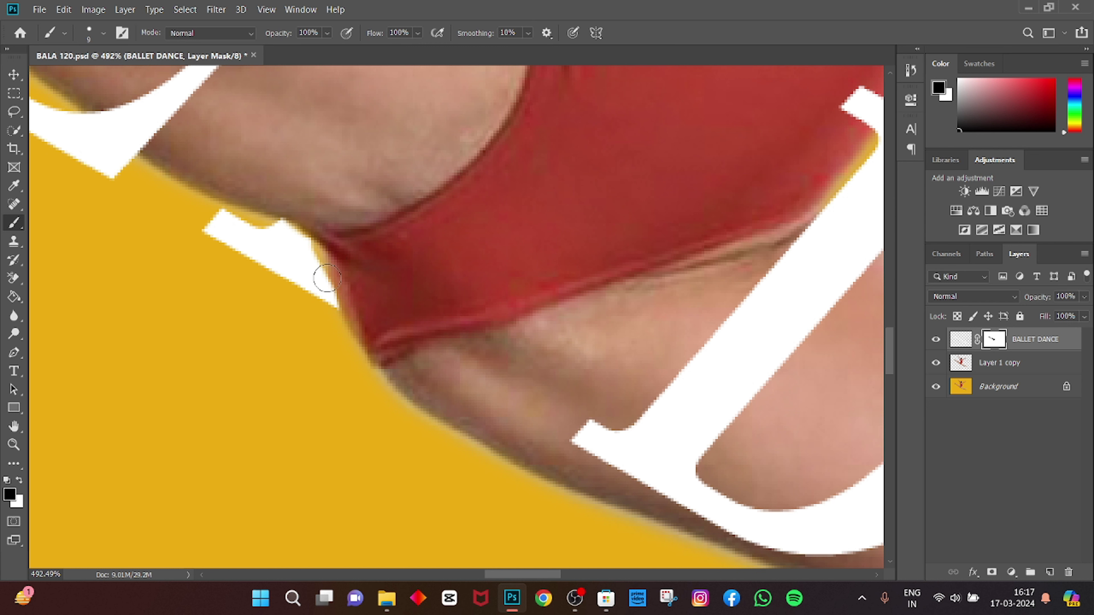
# Restore the letter's notch beside the leotard by painting white with a smaller brush.
pyautogui.press(']')
pyautogui.press(']')
pyautogui.press('[')
pyautogui.press('[')
pyautogui.press('[')
pyautogui.press('x')
pyautogui.moveTo(297, 244)
pyautogui.mouseDown()
pyautogui.moveTo(323, 261)
pyautogui.moveTo(333, 304)
pyautogui.mouseUp()
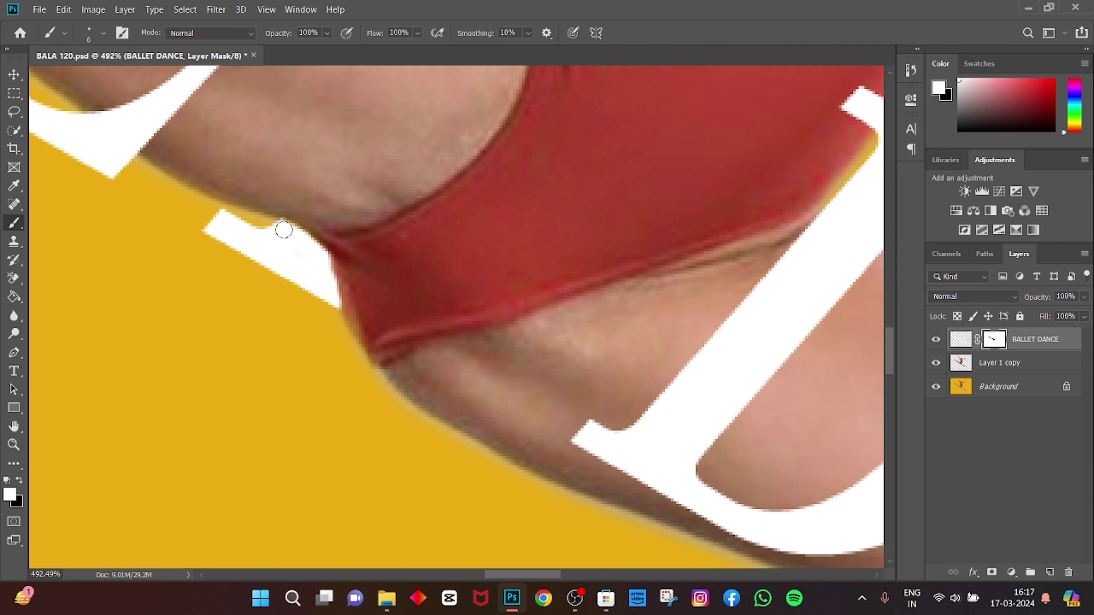
pyautogui.scroll(-3, 302, 250)
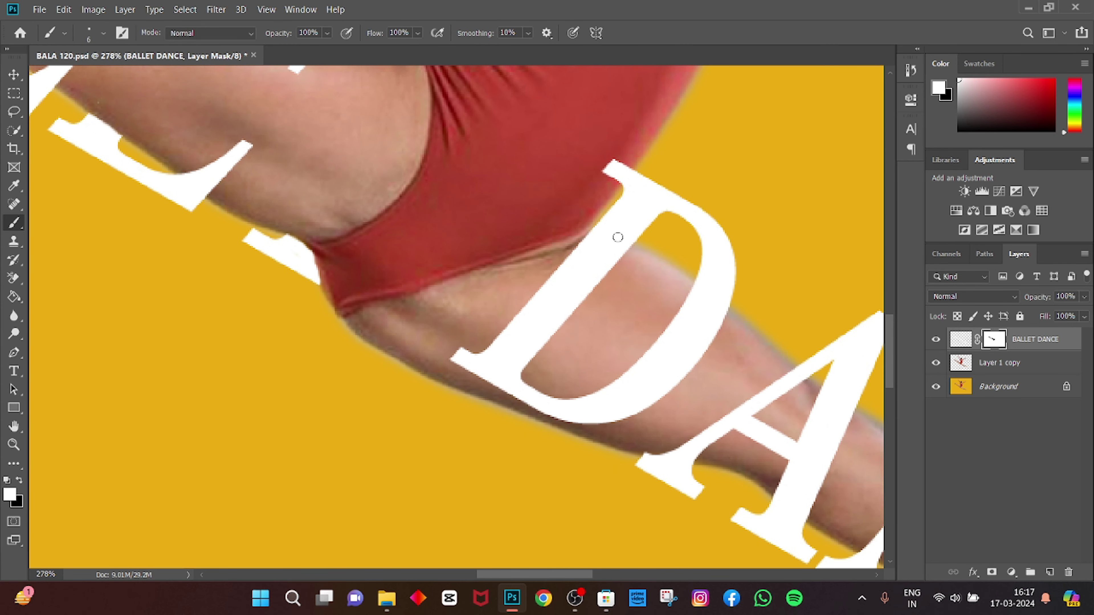
# Hide the D's stem and serif and the N's pieces where they cross the leg.
pyautogui.press('x')
pyautogui.moveTo(592, 224)
pyautogui.mouseDown()
pyautogui.moveTo(616, 242)
pyautogui.moveTo(580, 250)
pyautogui.moveTo(550, 312)
pyautogui.moveTo(537, 299)
pyautogui.moveTo(507, 325)
pyautogui.moveTo(501, 354)
pyautogui.moveTo(489, 342)
pyautogui.moveTo(534, 368)
pyautogui.moveTo(573, 298)
pyautogui.mouseUp()
pyautogui.press(']')
pyautogui.press('[')
pyautogui.press('[')
pyautogui.press('[')
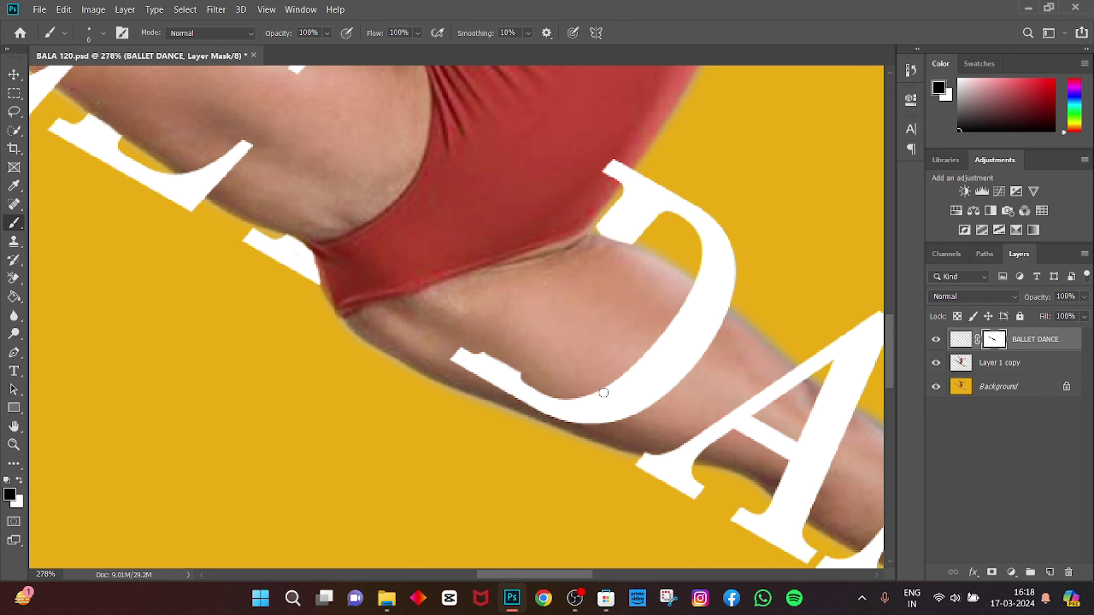
pyautogui.moveTo(604, 393); pyautogui.dragTo(456, 358)
pyautogui.press(']')
pyautogui.press(']')
pyautogui.press(']')
pyautogui.scroll(1, 484, 296)
pyautogui.hscroll(5, 484, 295)
pyautogui.moveTo(611, 431); pyautogui.dragTo(582, 478)
pyautogui.moveTo(523, 425)
pyautogui.mouseDown()
pyautogui.moveTo(543, 435)
pyautogui.moveTo(557, 420)
pyautogui.moveTo(507, 448)
pyautogui.mouseUp()
# Hide the small letter notch just below the leg with a smaller black brush.
pyautogui.press(']')
pyautogui.press(']')
pyautogui.press(']')
pyautogui.press(']')
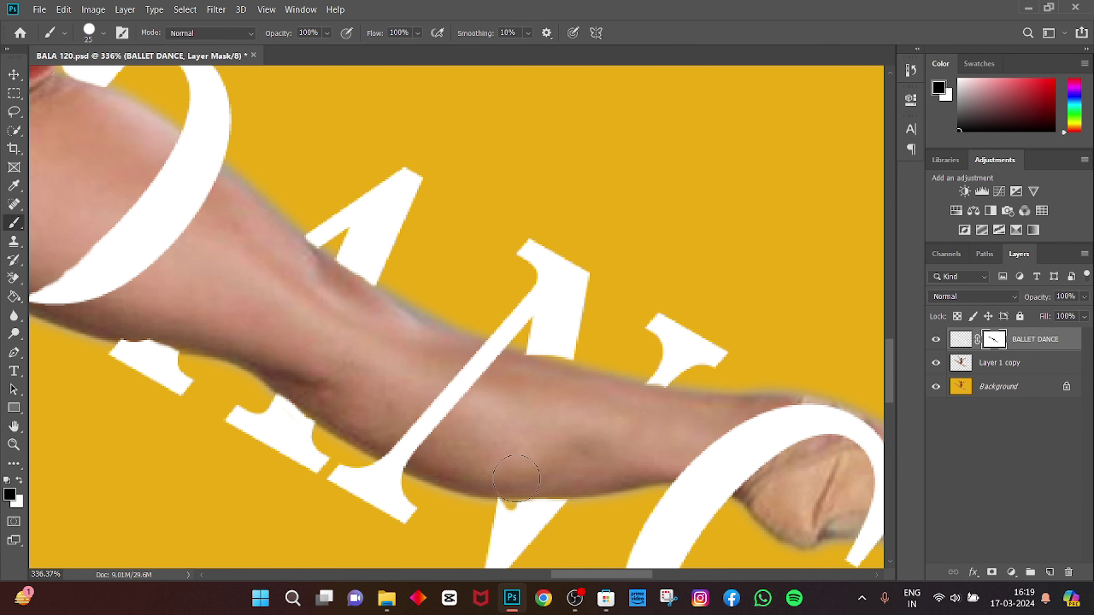
pyautogui.scroll(2, 537, 457)
pyautogui.scroll(2, 549, 480)
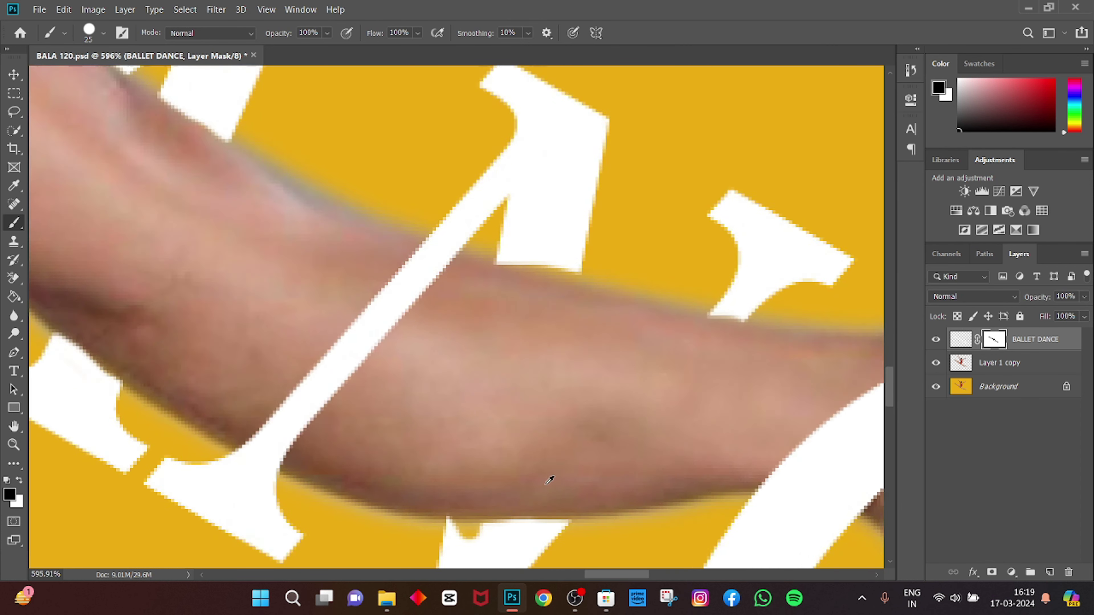
pyautogui.press('[')
pyautogui.press('[')
pyautogui.press('[')
pyautogui.scroll(-2, 493, 509)
pyautogui.press('[')
pyautogui.press('[')
pyautogui.press('[')
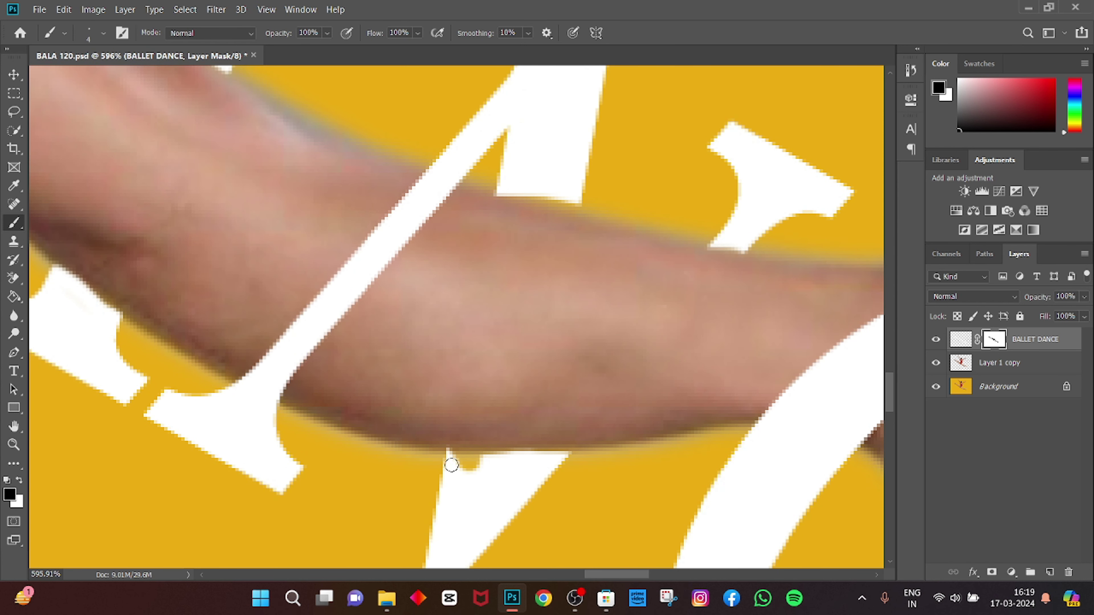
pyautogui.moveTo(451, 461); pyautogui.dragTo(554, 462)
# Restore the letter edges in white just below and along the leg.
pyautogui.press('x')
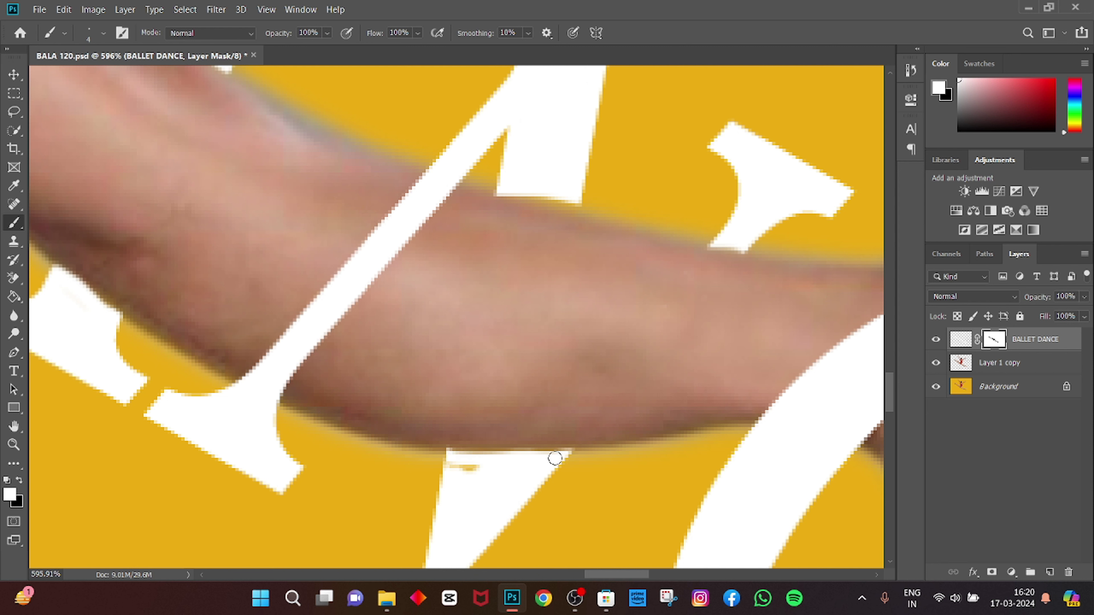
pyautogui.click(453, 463)
pyautogui.press('x')
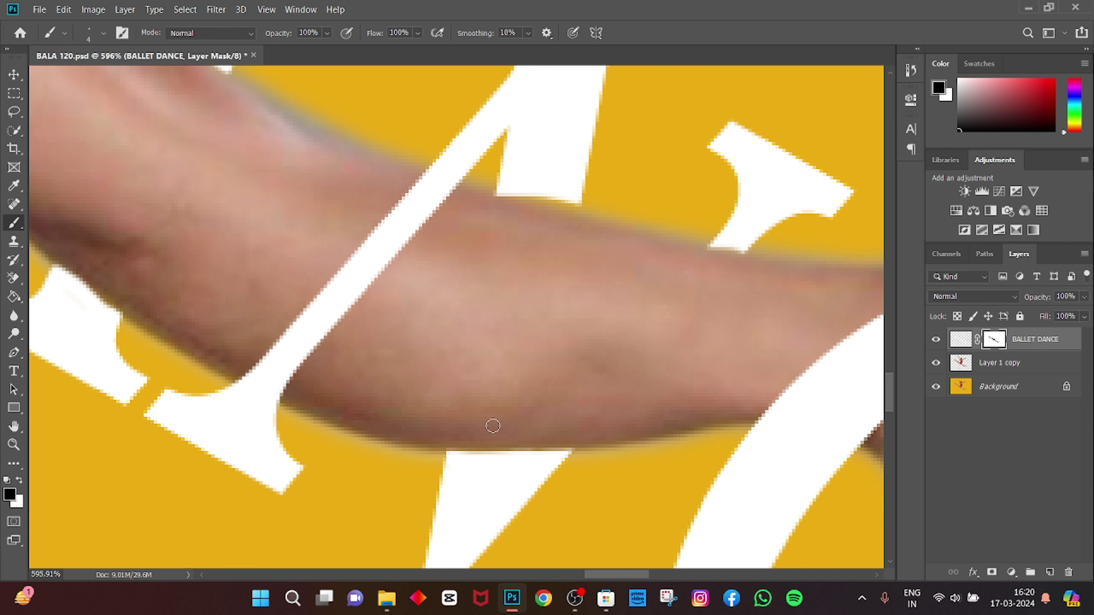
pyautogui.scroll(1, 501, 377)
pyautogui.scroll(2, 504, 376)
pyautogui.scroll(2, 507, 376)
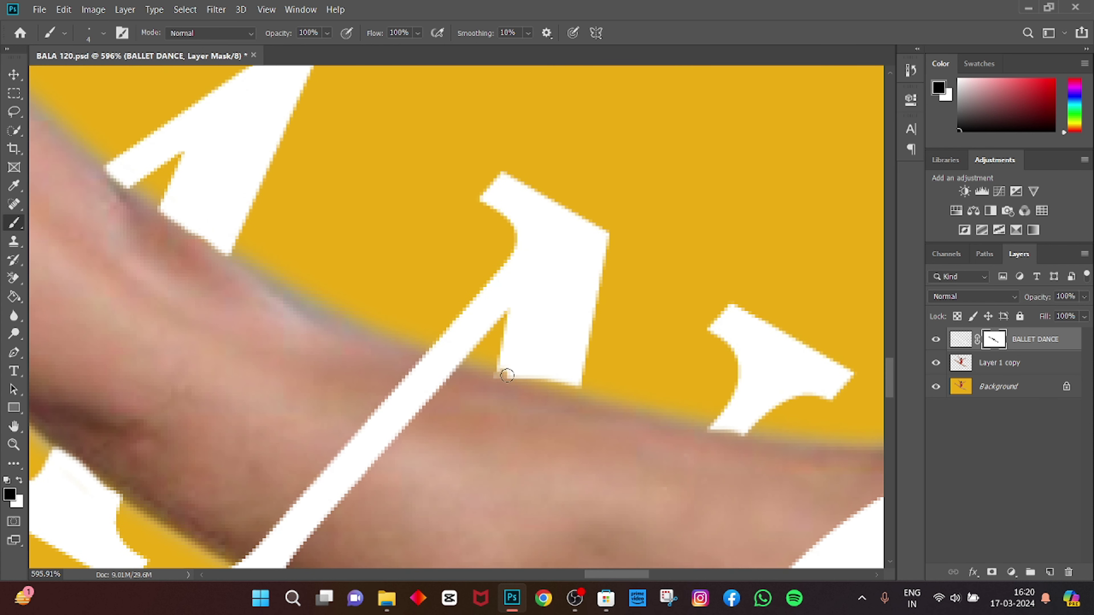
pyautogui.press('x')
pyautogui.moveTo(506, 373); pyautogui.dragTo(577, 399)
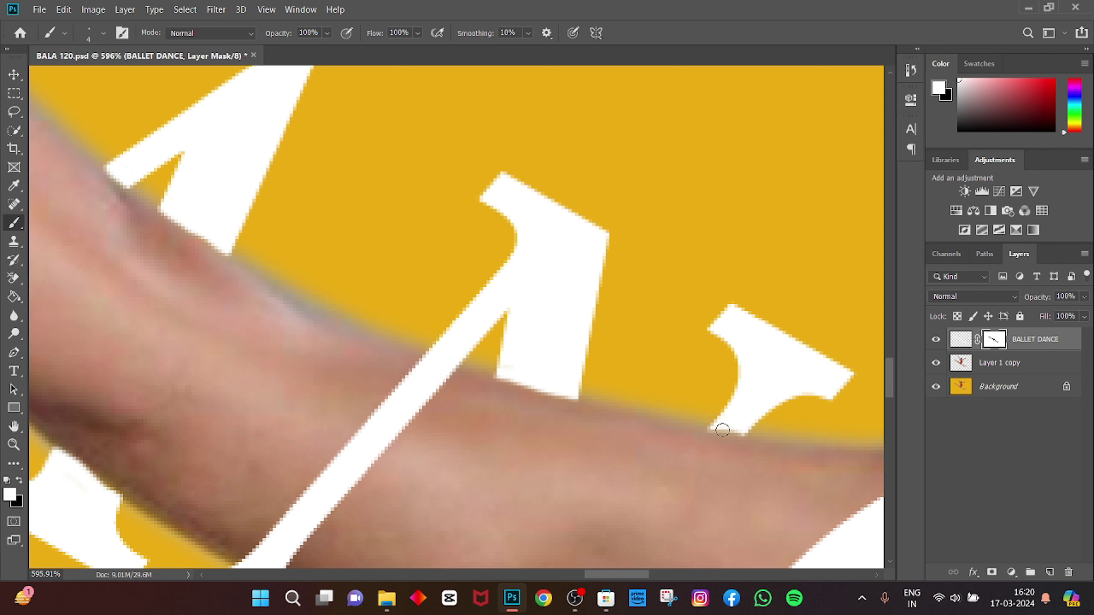
pyautogui.moveTo(743, 434); pyautogui.dragTo(715, 428)
pyautogui.scroll(-3, 750, 436)
pyautogui.hscroll(5, 777, 501)
pyautogui.scroll(-2, 542, 391)
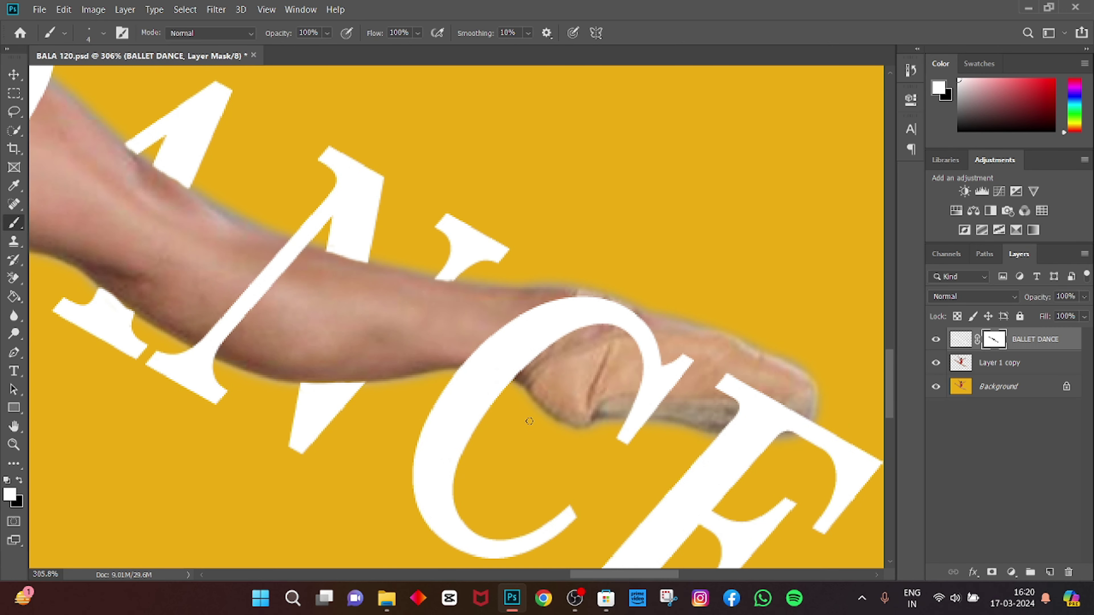
pyautogui.scroll(2, 571, 413)
pyautogui.scroll(1, 577, 414)
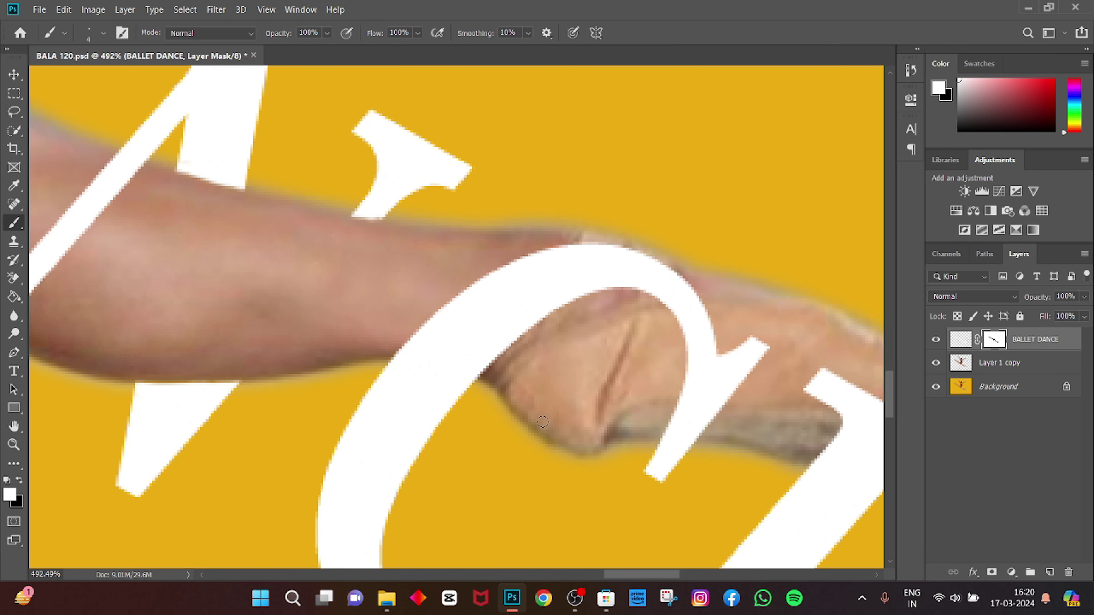
pyautogui.scroll(-2, 542, 422)
# Hide the C of DANCE in black where it covers the foot.
pyautogui.press('x')
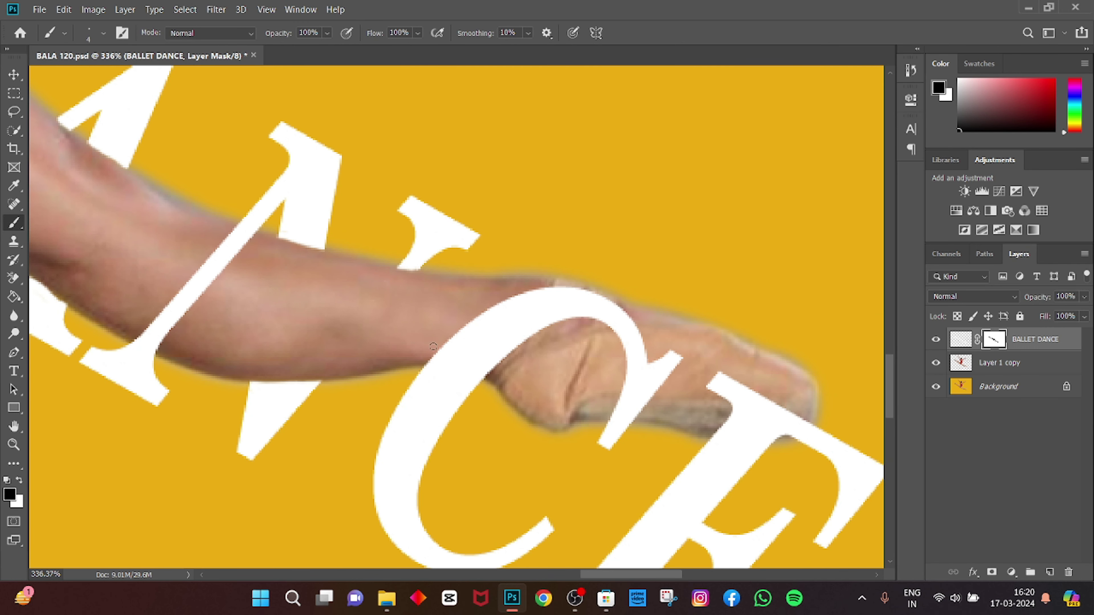
pyautogui.moveTo(428, 360); pyautogui.dragTo(436, 364)
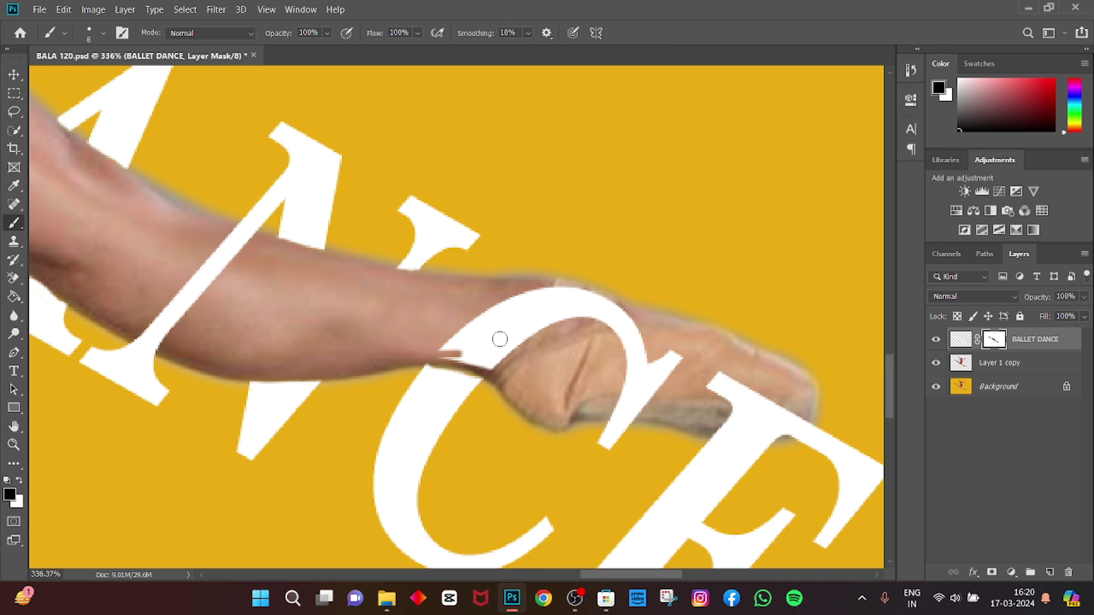
pyautogui.press(']')
pyautogui.press(']')
pyautogui.press(']')
pyautogui.moveTo(488, 343)
pyautogui.mouseDown()
pyautogui.moveTo(584, 310)
pyautogui.moveTo(565, 291)
pyautogui.mouseUp()
pyautogui.moveTo(626, 308)
pyautogui.mouseDown()
pyautogui.moveTo(659, 342)
pyautogui.moveTo(630, 367)
pyautogui.moveTo(631, 391)
pyautogui.moveTo(671, 392)
pyautogui.moveTo(612, 401)
pyautogui.mouseUp()
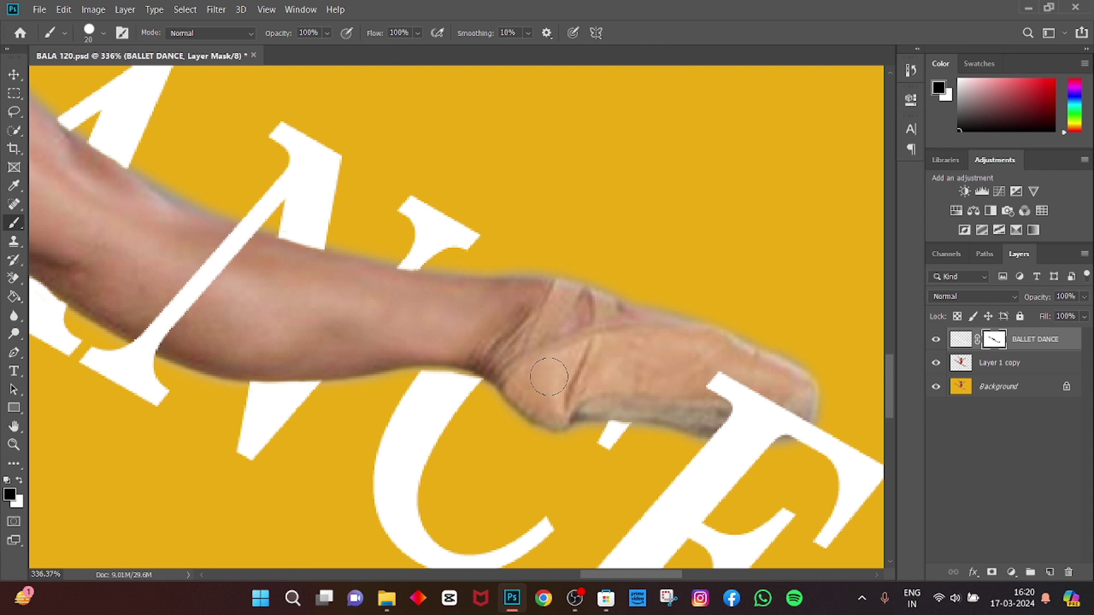
# Restore the C's top edge in white just below the ankle with a fine brush.
pyautogui.press('x')
pyautogui.press('[')
pyautogui.press('[')
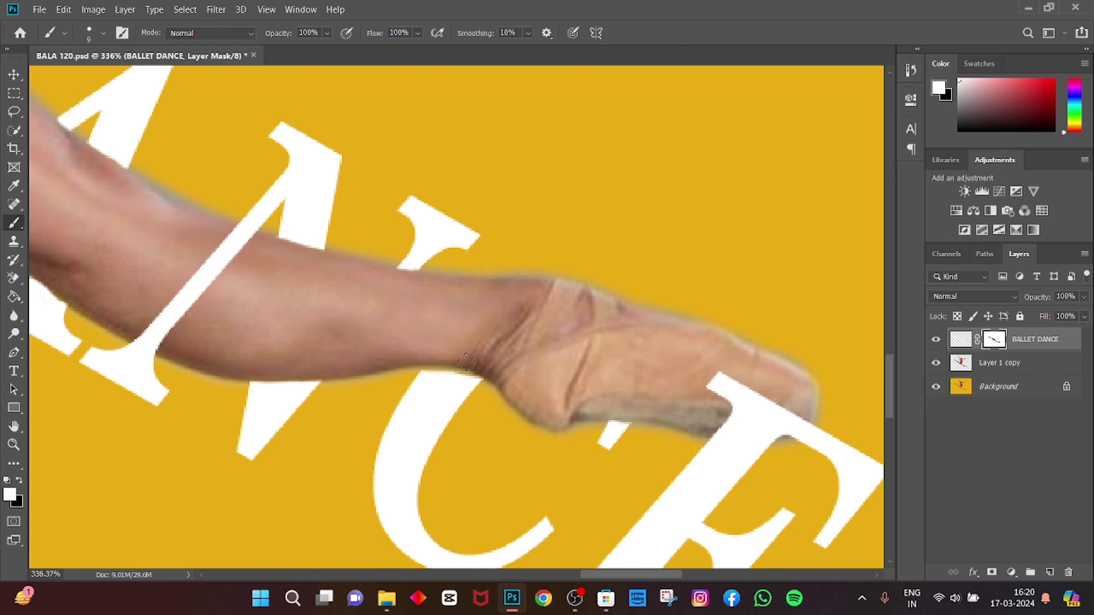
pyautogui.scroll(1, 466, 362)
pyautogui.scroll(2, 478, 379)
pyautogui.scroll(1, 478, 388)
pyautogui.scroll(1, 472, 419)
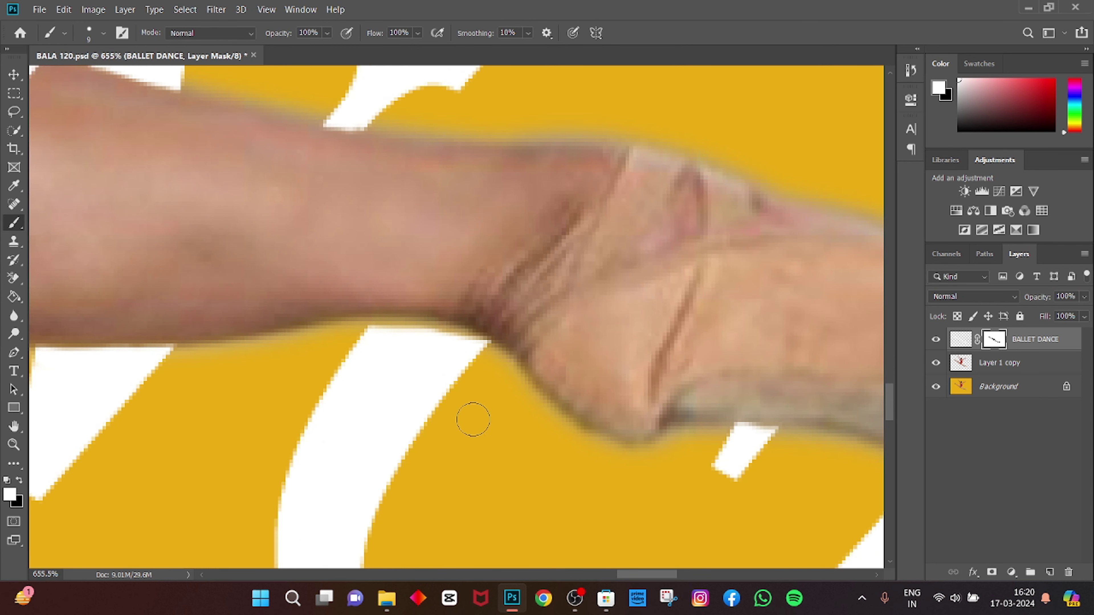
pyautogui.press('[')
pyautogui.scroll(-1, 474, 414)
pyautogui.scroll(-1, 467, 302)
pyautogui.moveTo(478, 291)
pyautogui.mouseDown()
pyautogui.moveTo(376, 272)
pyautogui.moveTo(463, 278)
pyautogui.moveTo(426, 271)
pyautogui.mouseUp()
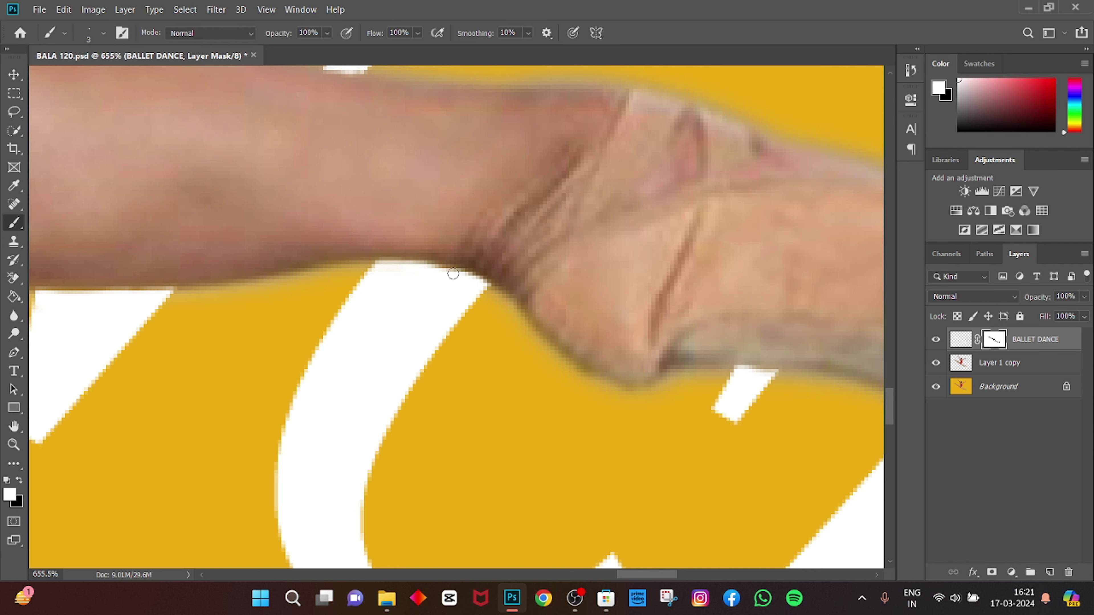
pyautogui.keyDown('alt'); pyautogui.scroll(-3, 420, 277); pyautogui.keyUp('alt')
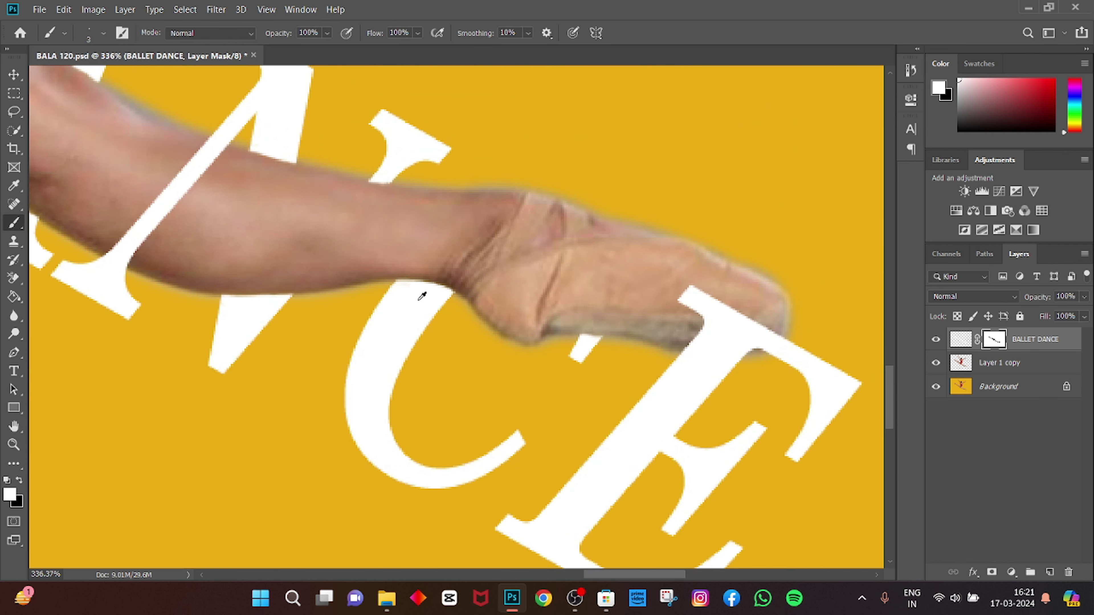
# Hide the E's top serif in black behind the shoe toe.
pyautogui.moveTo(619, 412)
pyautogui.mouseDown()
pyautogui.moveTo(332, 343)
pyautogui.moveTo(395, 356)
pyautogui.mouseUp()
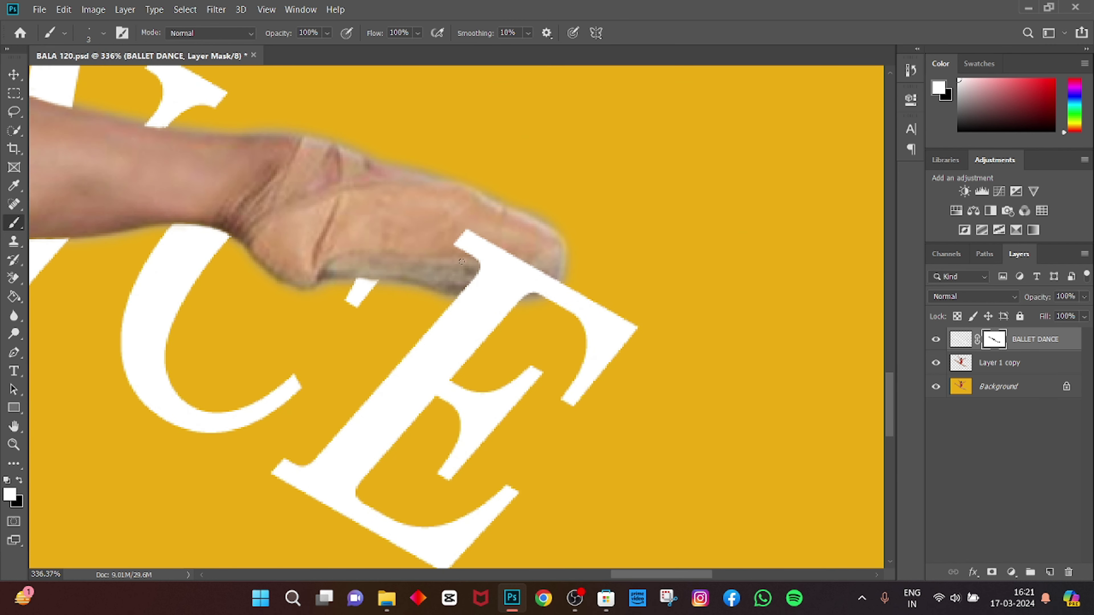
pyautogui.press('x')
pyautogui.moveTo(459, 297)
pyautogui.mouseDown()
pyautogui.moveTo(523, 302)
pyautogui.moveTo(538, 280)
pyautogui.mouseUp()
pyautogui.press(']')
pyautogui.press(']')
pyautogui.press(']')
pyautogui.press(']')
pyautogui.press(']')
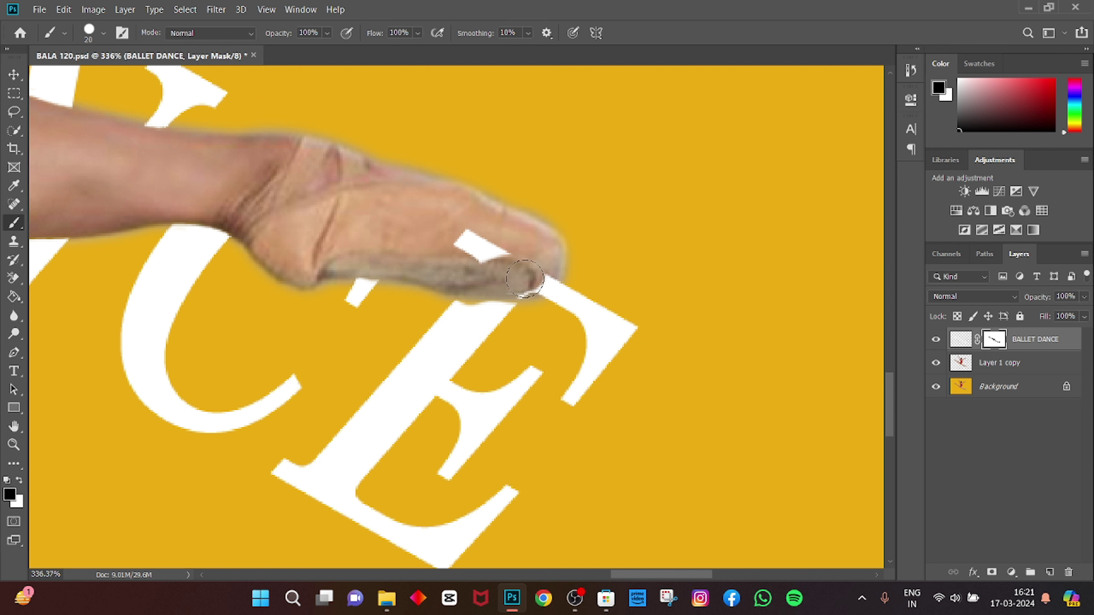
pyautogui.moveTo(459, 244)
pyautogui.mouseDown()
pyautogui.moveTo(508, 248)
pyautogui.moveTo(467, 245)
pyautogui.mouseUp()
# Restore and clean the E's top edge in white along the shoe's underside.
pyautogui.press('x')
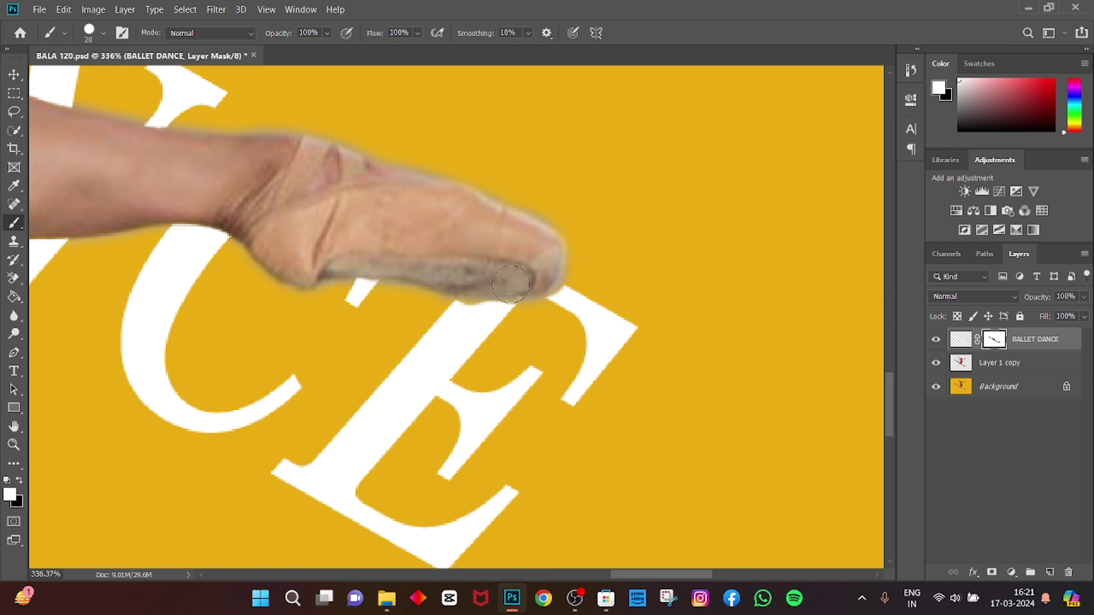
pyautogui.press('[')
pyautogui.press('[')
pyautogui.press('[')
pyautogui.scroll(3, 567, 282)
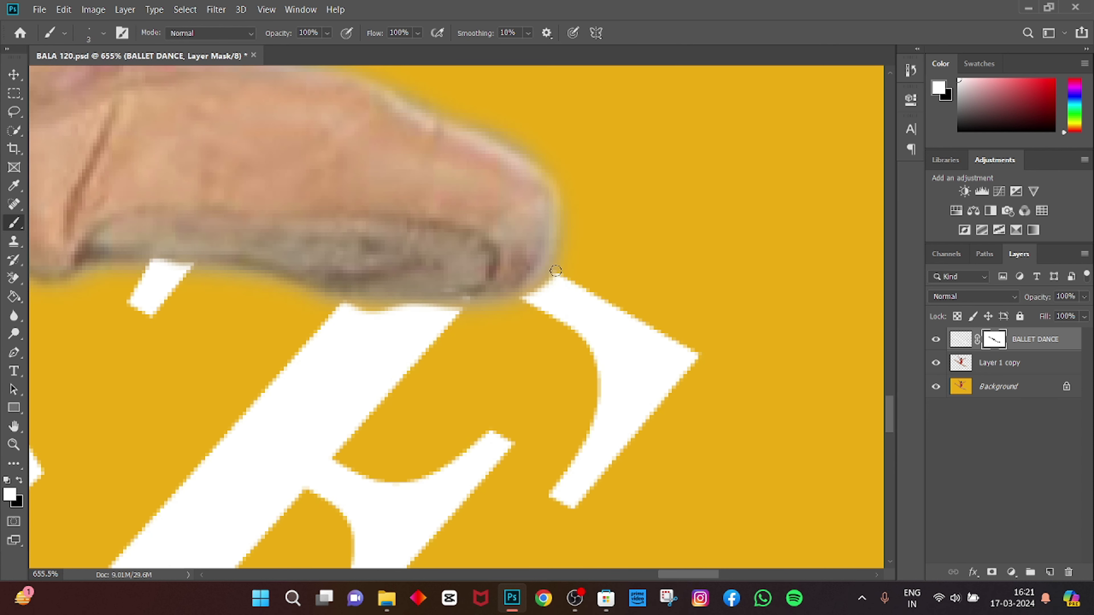
pyautogui.moveTo(545, 276)
pyautogui.mouseDown()
pyautogui.moveTo(524, 293)
pyautogui.moveTo(542, 289)
pyautogui.mouseUp()
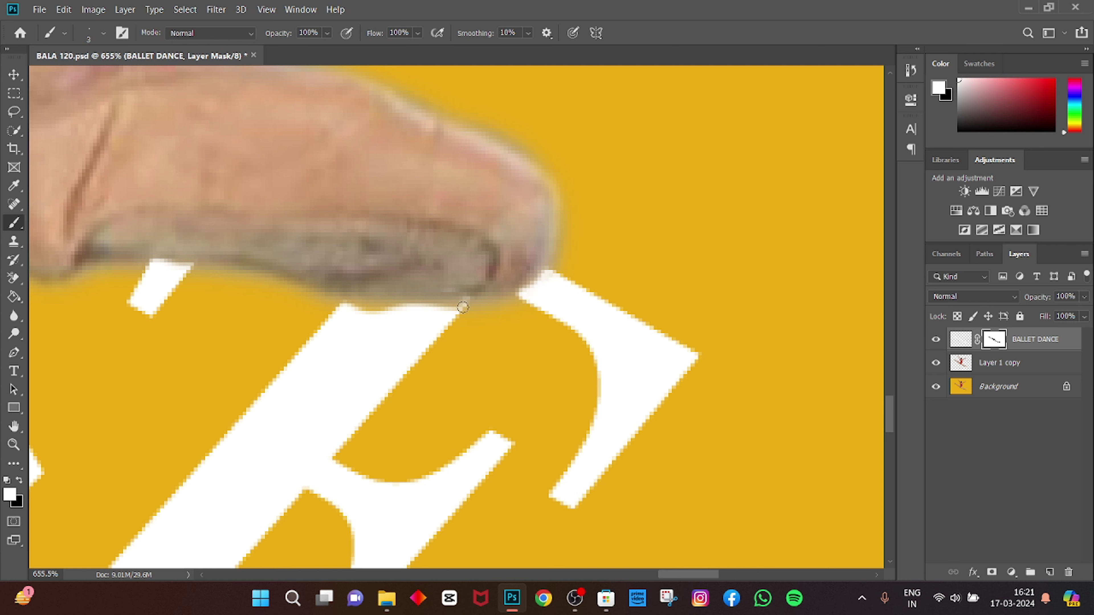
pyautogui.moveTo(463, 307); pyautogui.dragTo(377, 305)
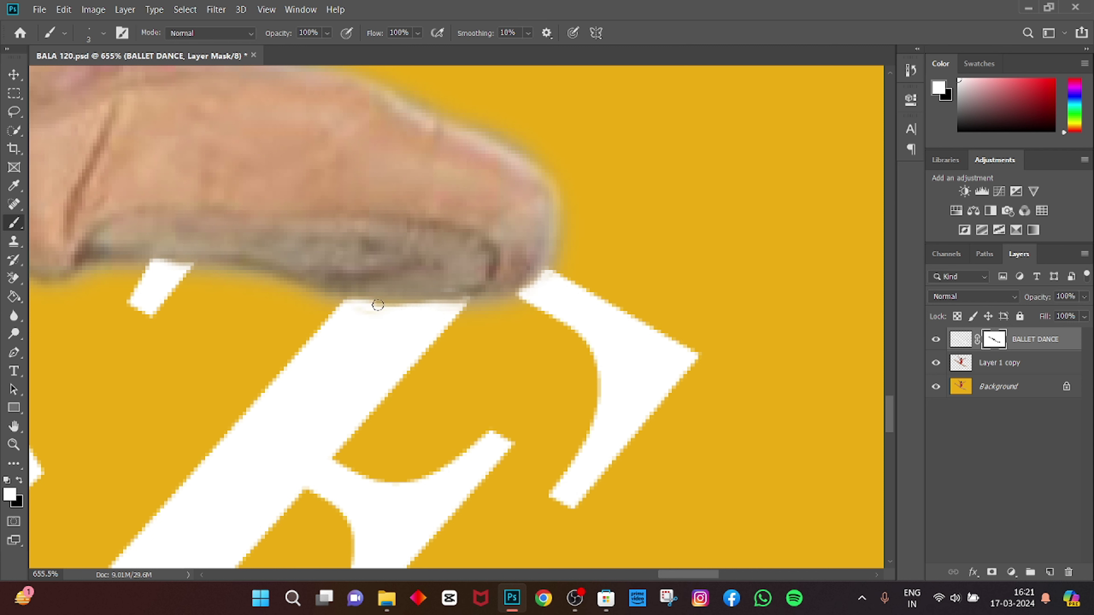
pyautogui.moveTo(451, 304); pyautogui.dragTo(367, 308)
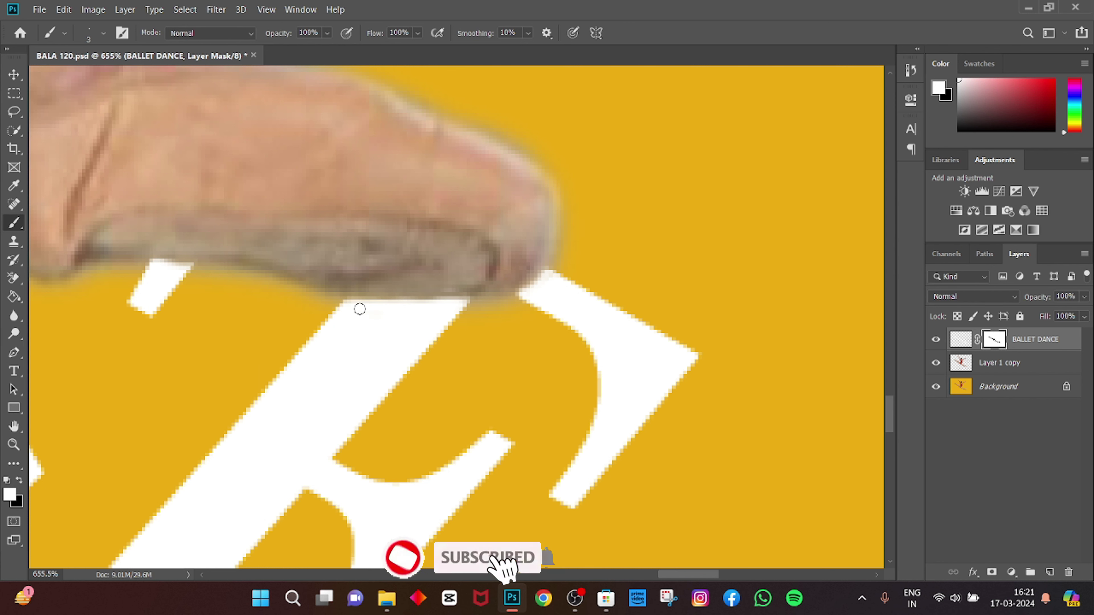
# Zoom out and back in to review the dancer with the masked BALLET DANCE text.
pyautogui.scroll(-3, 418, 322)
pyautogui.scroll(-2, 412, 318)
pyautogui.scroll(-2, 388, 319)
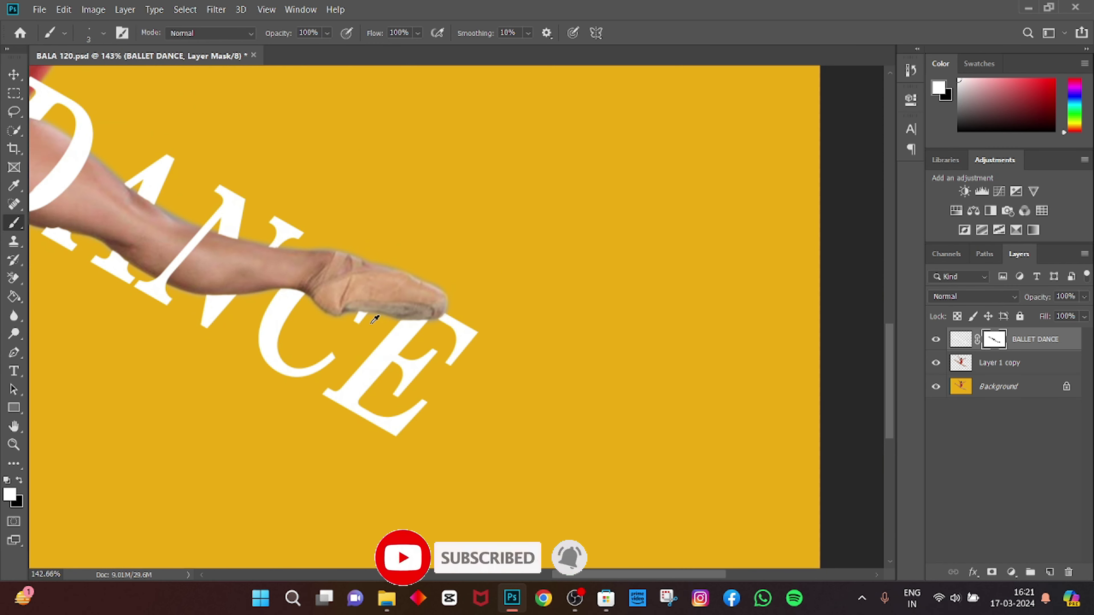
pyautogui.scroll(-2, 367, 319)
pyautogui.scroll(1, 367, 319)
pyautogui.scroll(1, 344, 282)
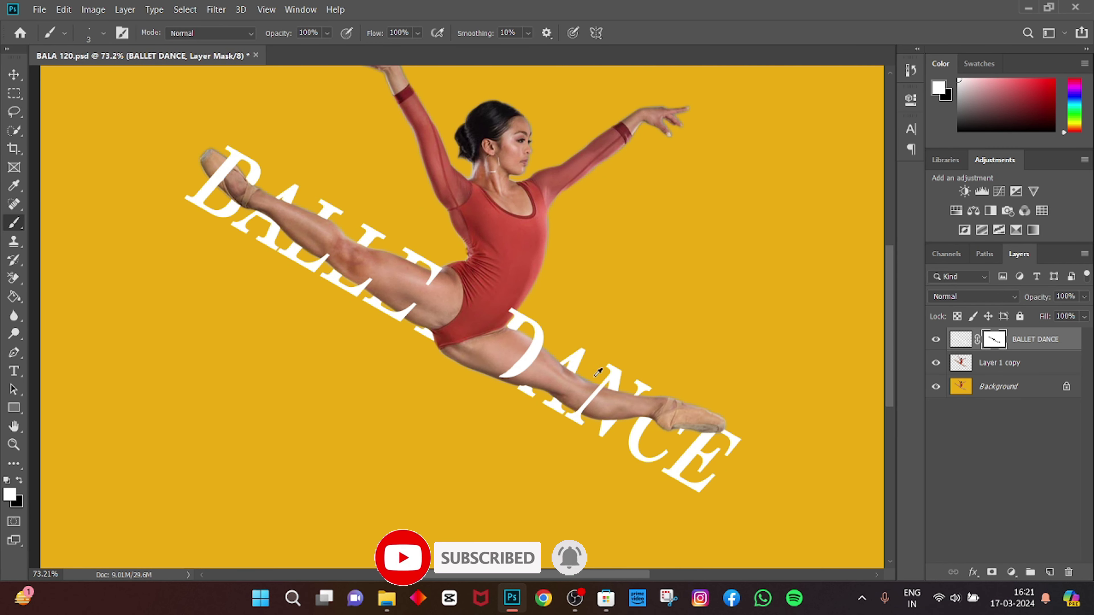
pyautogui.scroll(1, 598, 372)
pyautogui.scroll(1, 598, 373)
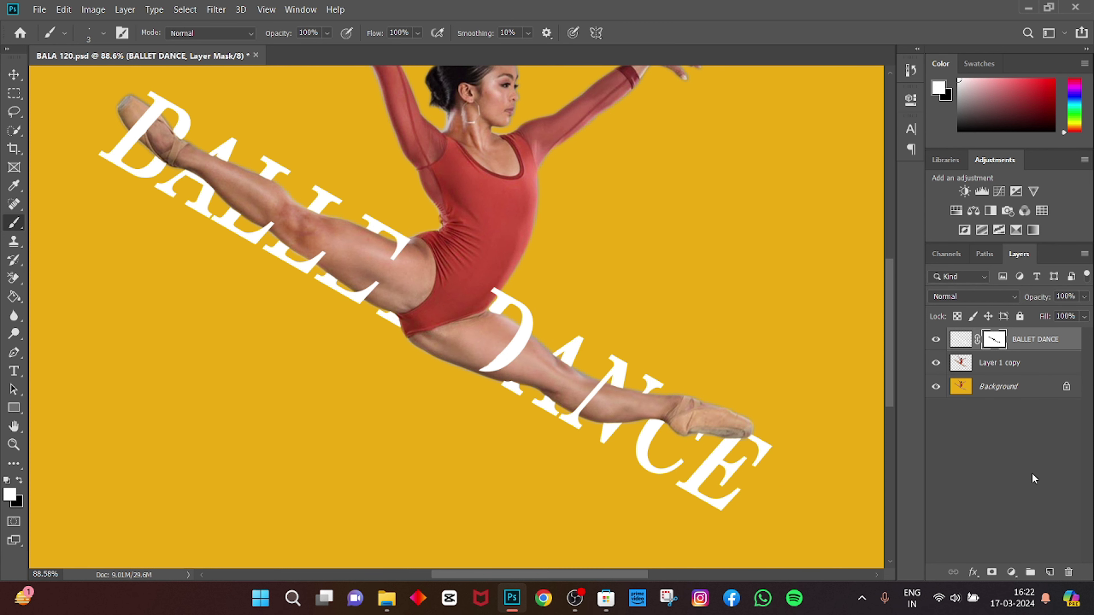
pyautogui.scroll(-2, 518, 292)
pyautogui.scroll(1, 385, 393)
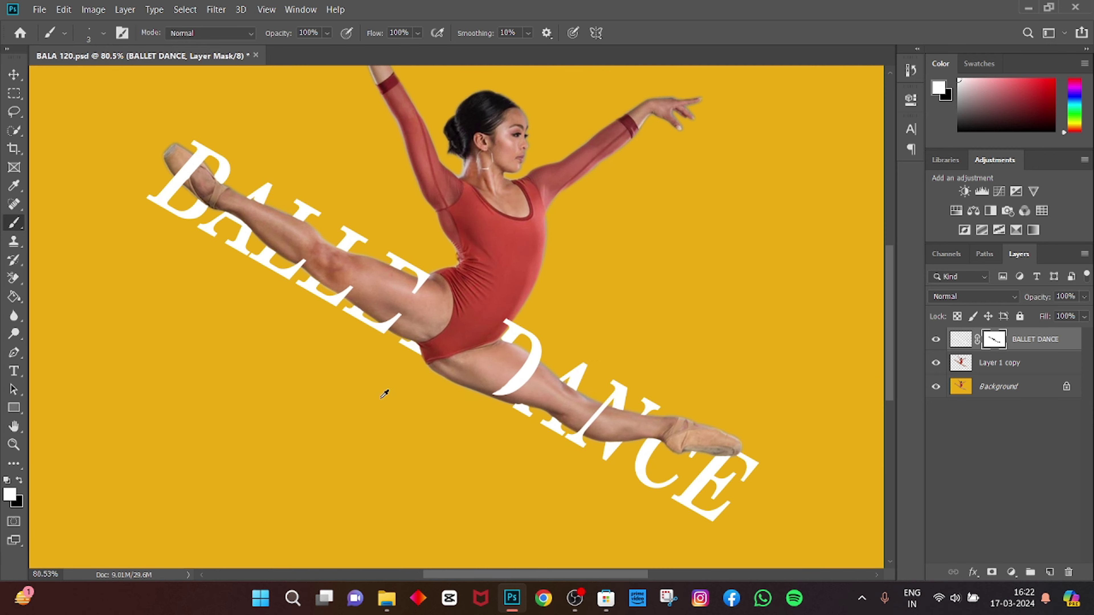
# Select Layer 1 copy and add a new empty layer above the dancer.
pyautogui.click(1056, 370)
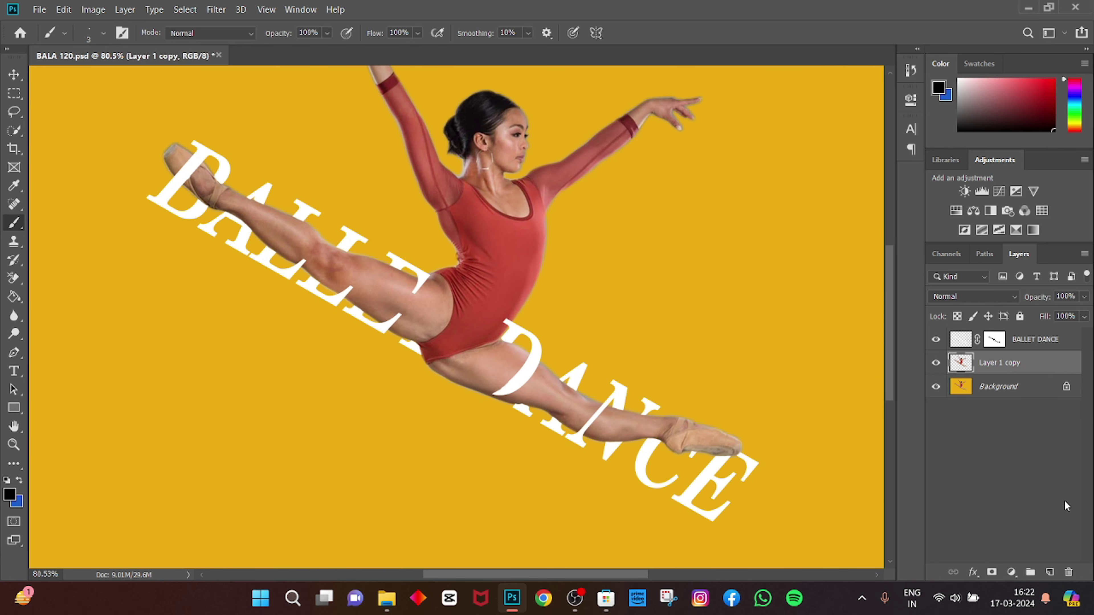
pyautogui.click(1051, 573)
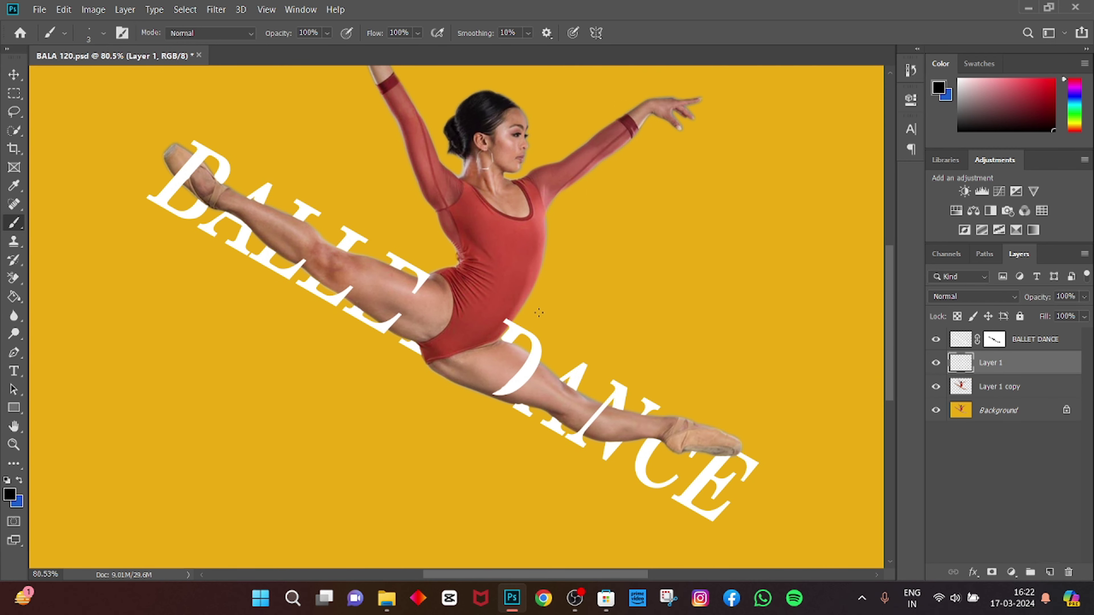
pyautogui.scroll(3, 539, 312)
pyautogui.scroll(1, 355, 358)
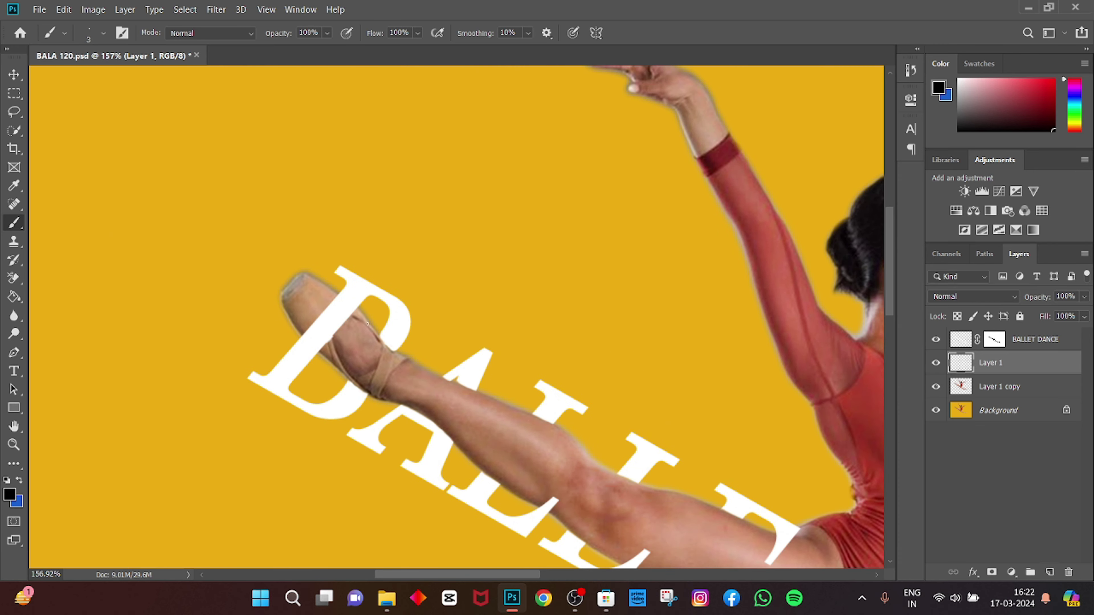
# Keep black as foreground and set the standard Brush tool to size 30.
pyautogui.click(10, 496)
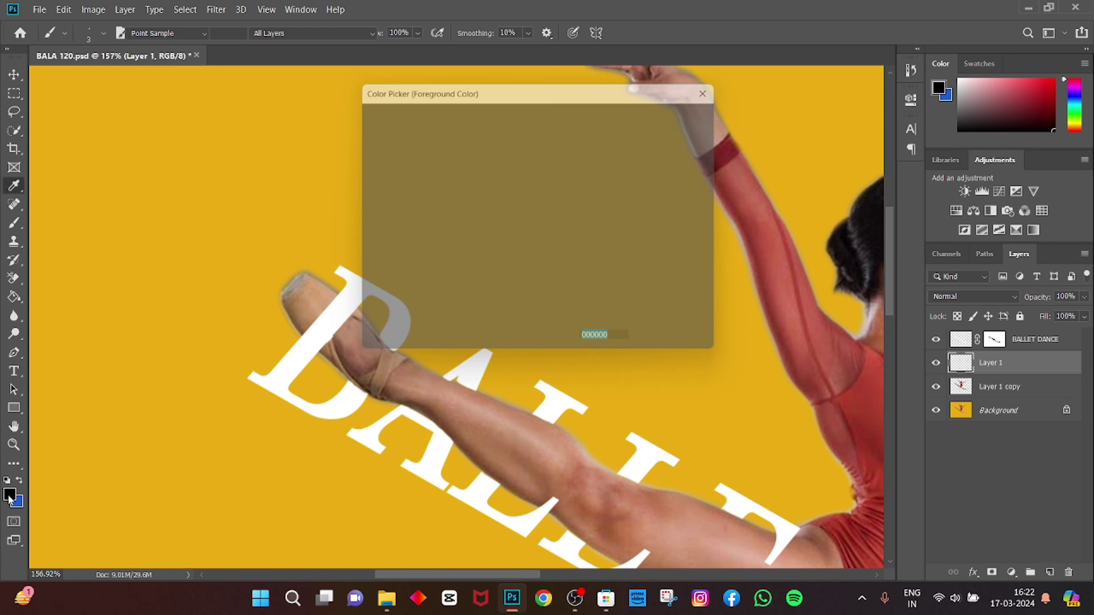
pyautogui.press('Return')
pyautogui.press('b')
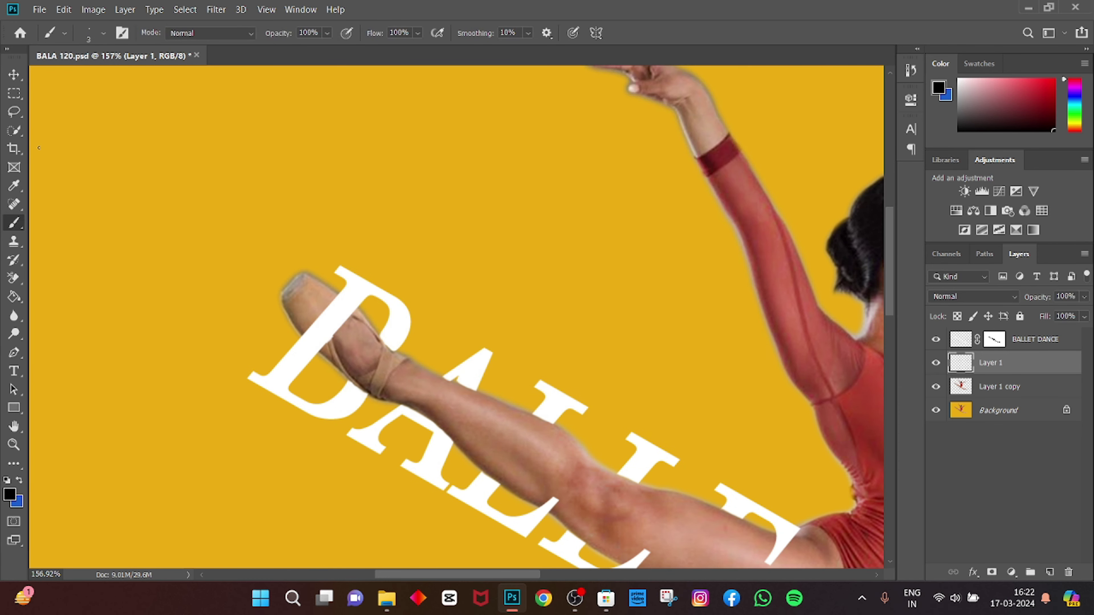
pyautogui.rightClick(13, 223)
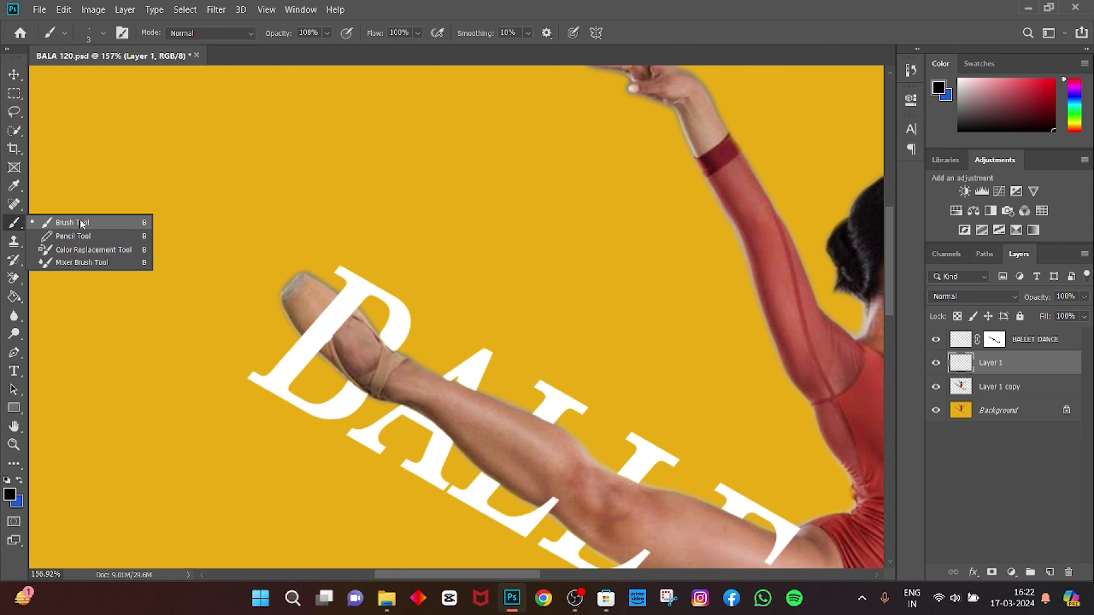
pyautogui.click(112, 223)
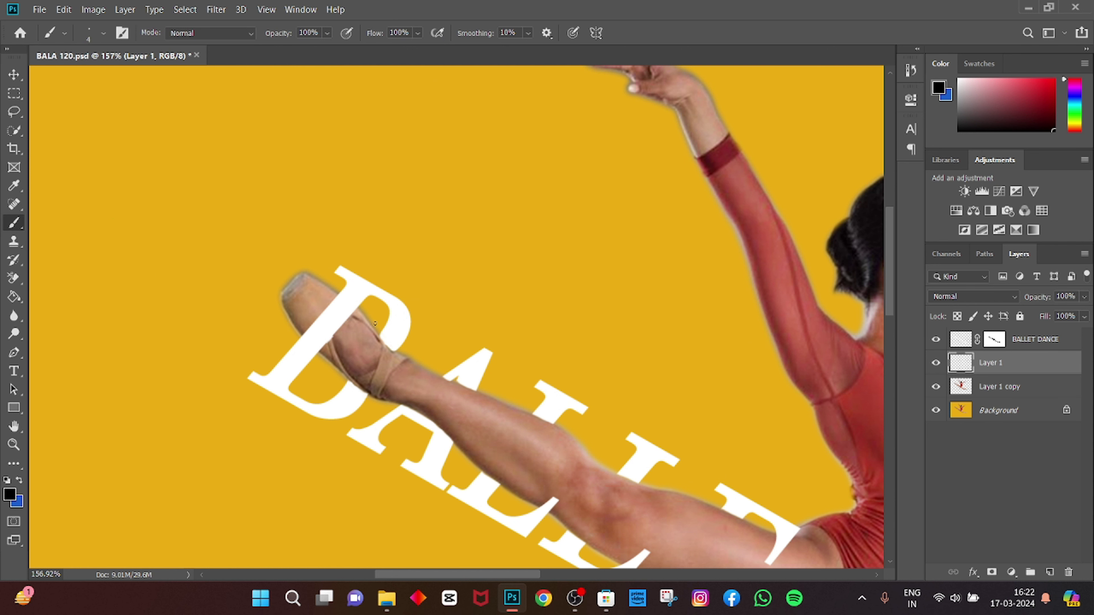
pyautogui.press(']')
pyautogui.press(']')
pyautogui.press(']')
pyautogui.scroll(3, 337, 299)
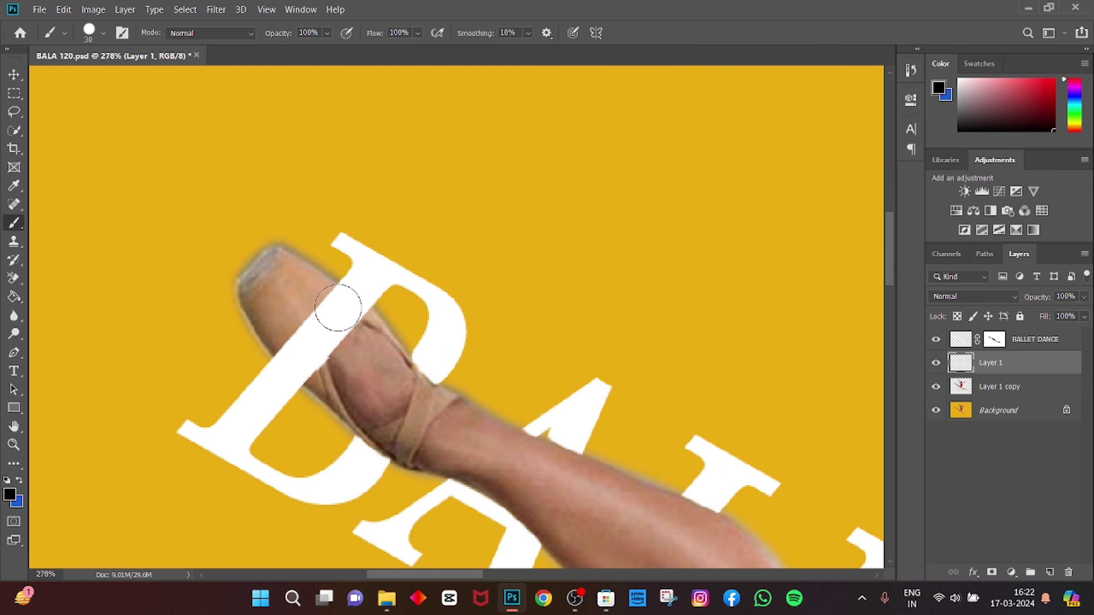
# Lower brush opacity to 17% and paint a faint shadow along the B's edge.
pyautogui.moveTo(334, 286); pyautogui.dragTo(301, 332)
pyautogui.hotkey('ctrl', 'z')
pyautogui.click(327, 33)
pyautogui.click(288, 49)
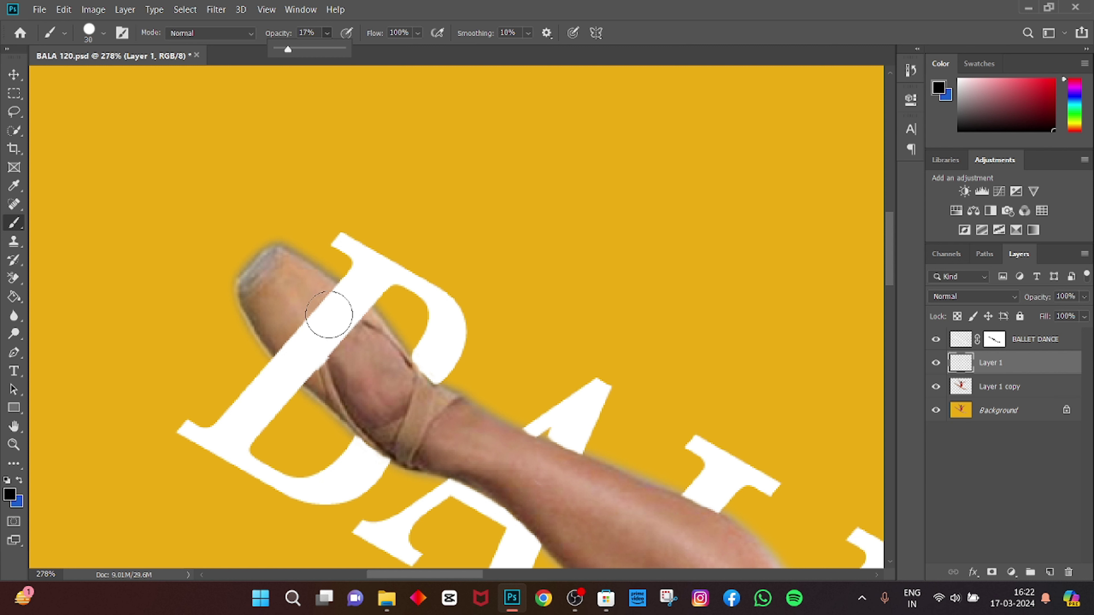
pyautogui.press('[')
pyautogui.press('[')
pyautogui.press('[')
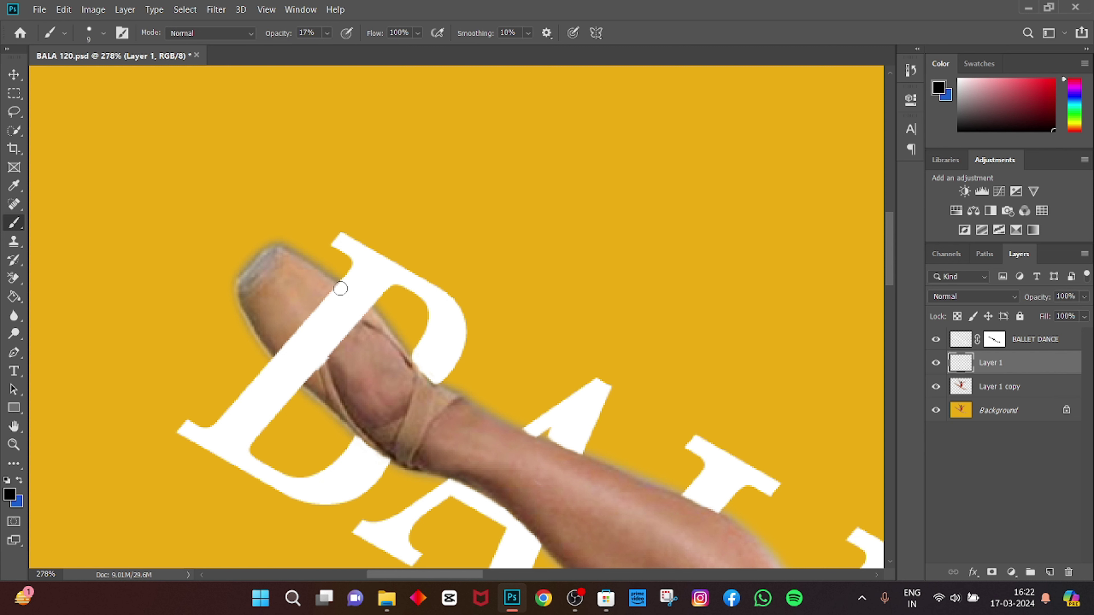
pyautogui.press(']')
pyautogui.press(']')
pyautogui.moveTo(282, 365)
pyautogui.mouseDown()
pyautogui.moveTo(344, 298)
pyautogui.moveTo(308, 317)
pyautogui.mouseUp()
# Make the brush 0% hardness at size 15 and shade where the shoe meets the B.
pyautogui.rightClick(322, 300)
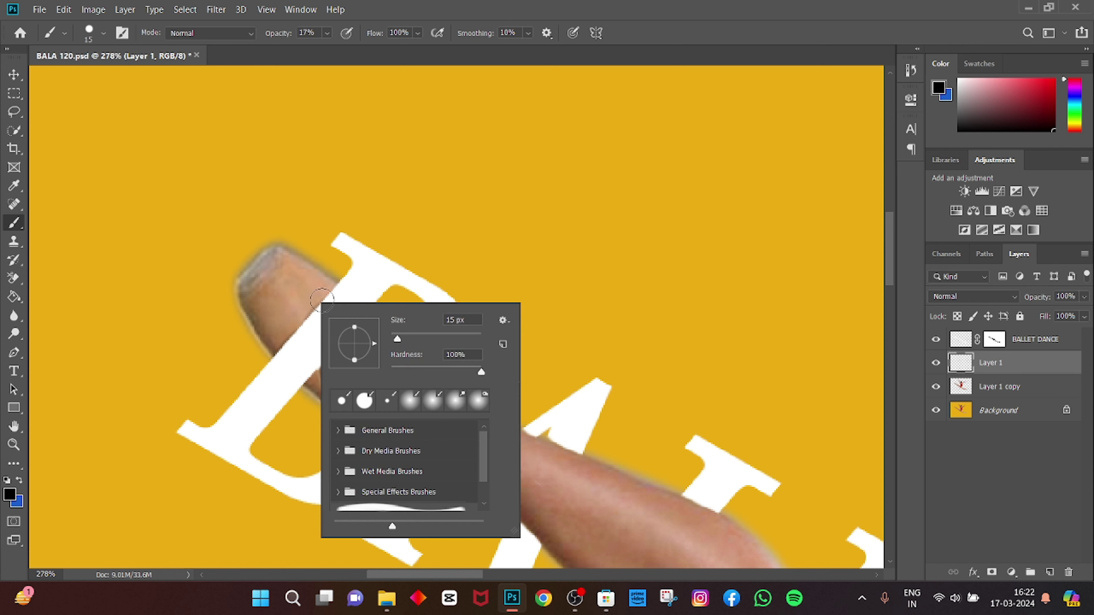
pyautogui.click(399, 370)
pyautogui.moveTo(397, 339); pyautogui.dragTo(421, 344)
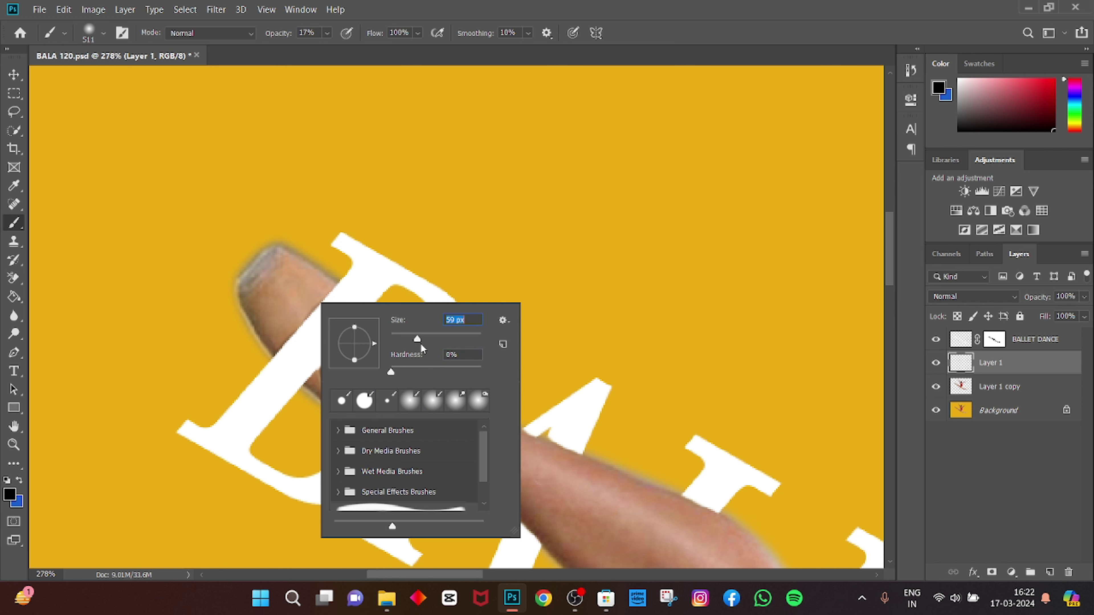
pyautogui.press('Return')
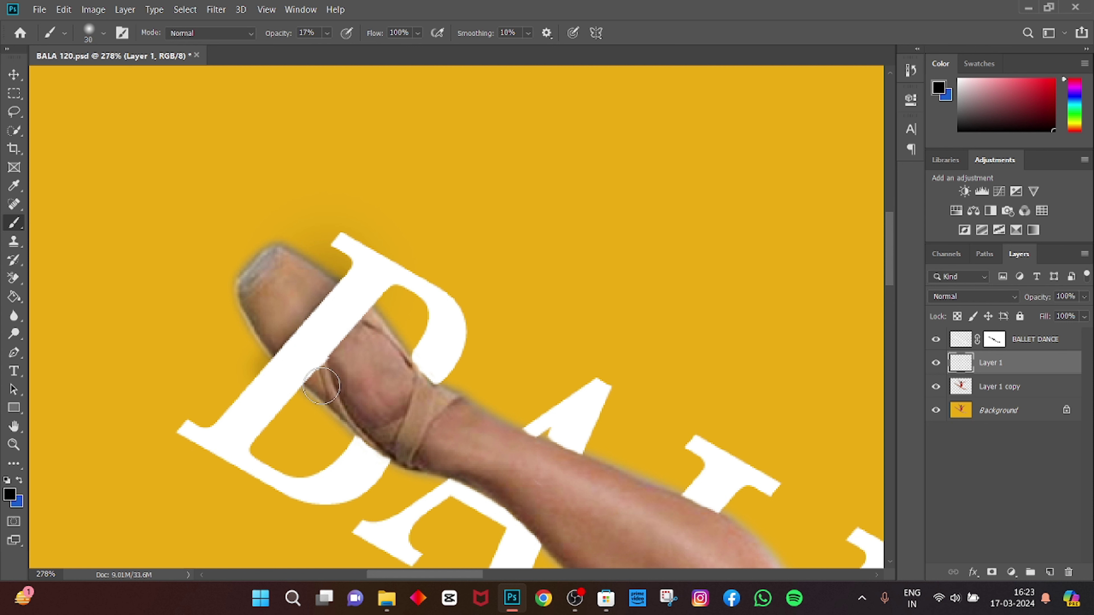
pyautogui.press('[')
pyautogui.press('[')
pyautogui.press('[')
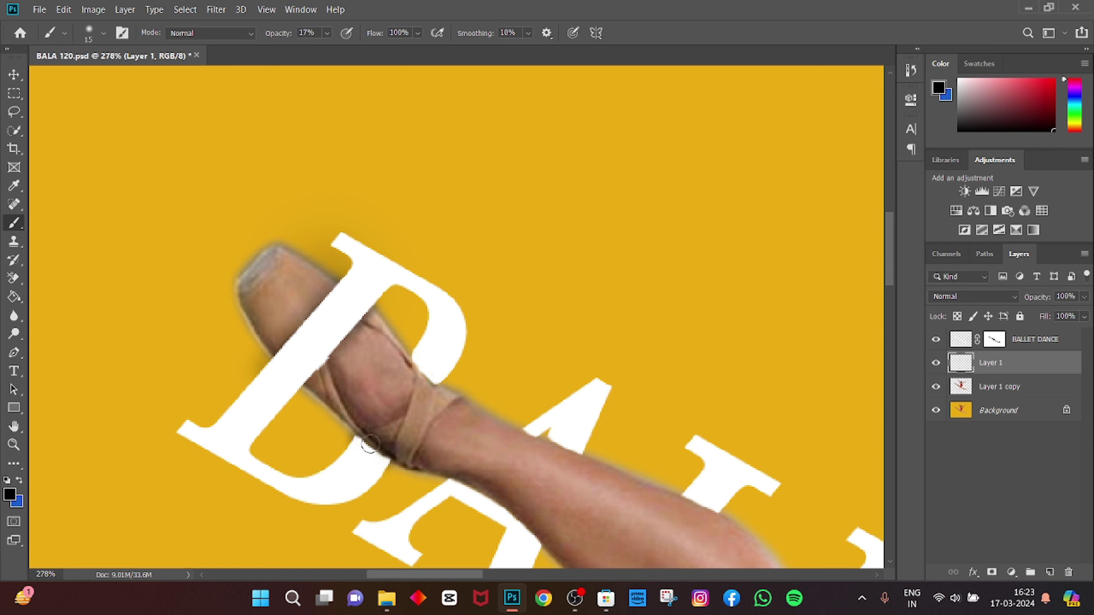
pyautogui.moveTo(418, 400); pyautogui.dragTo(401, 396)
# Paint faint black shading along the letter edges beside the leg and under the thigh.
pyautogui.scroll(-3, 288, 269)
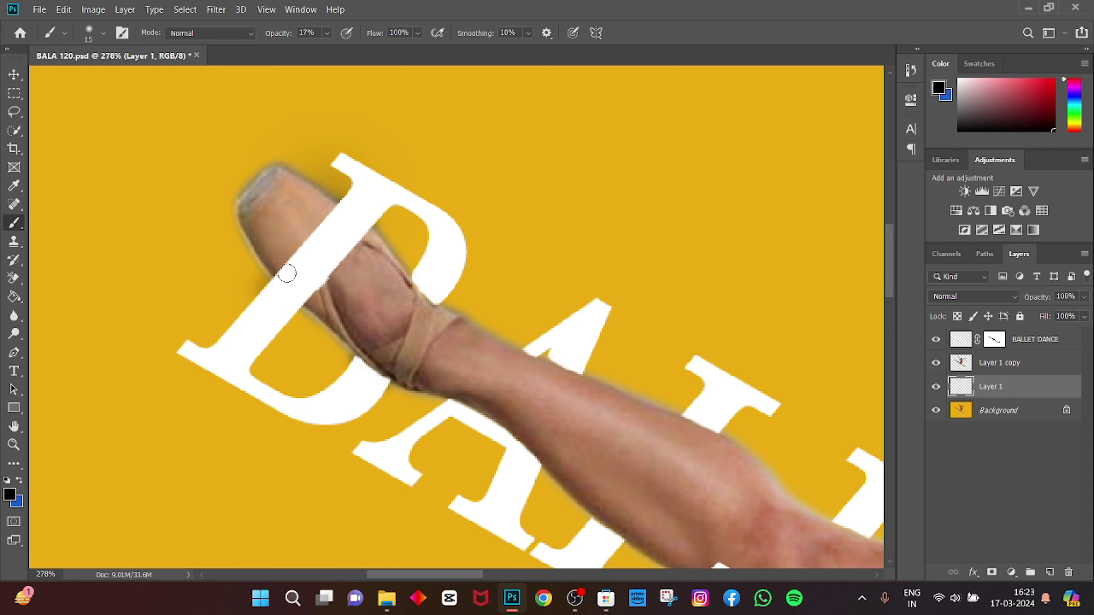
pyautogui.scroll(5, 518, 415)
pyautogui.press('[')
pyautogui.press('[')
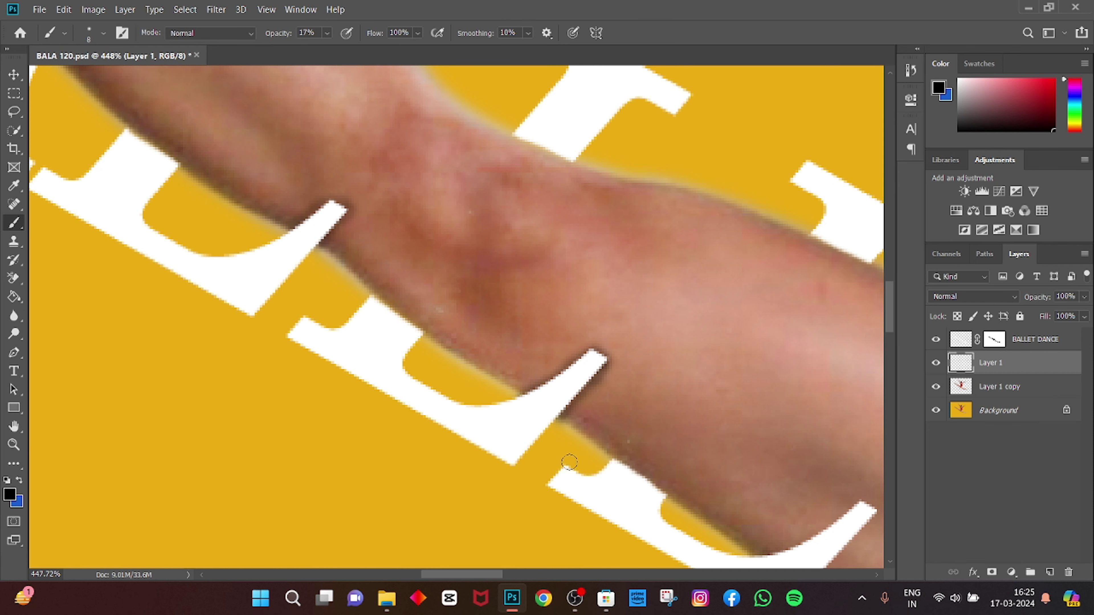
pyautogui.scroll(-3, 673, 452)
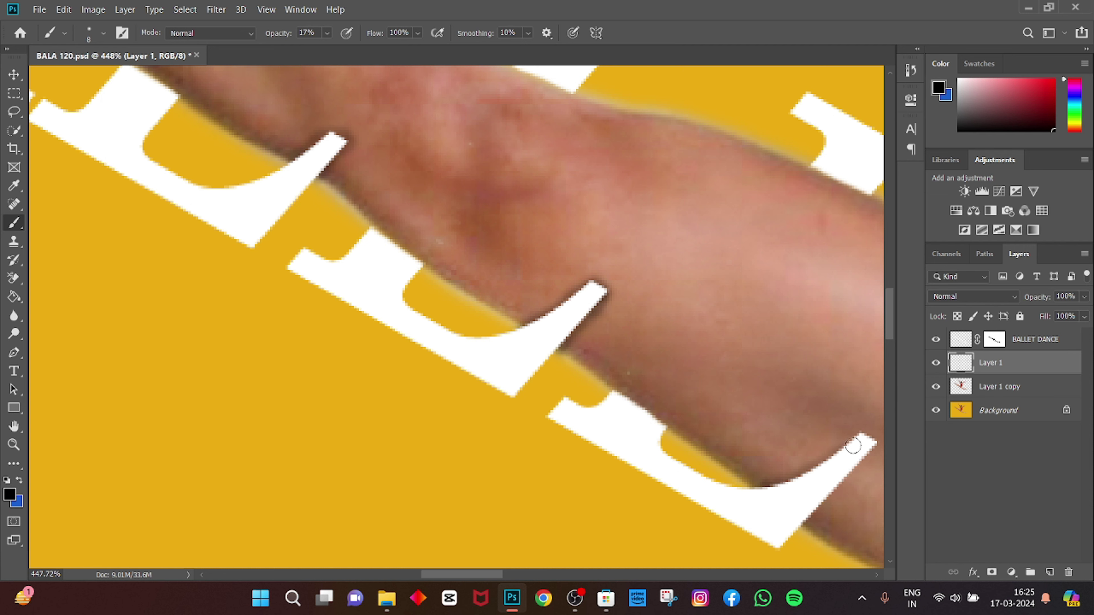
pyautogui.moveTo(791, 486); pyautogui.dragTo(858, 439)
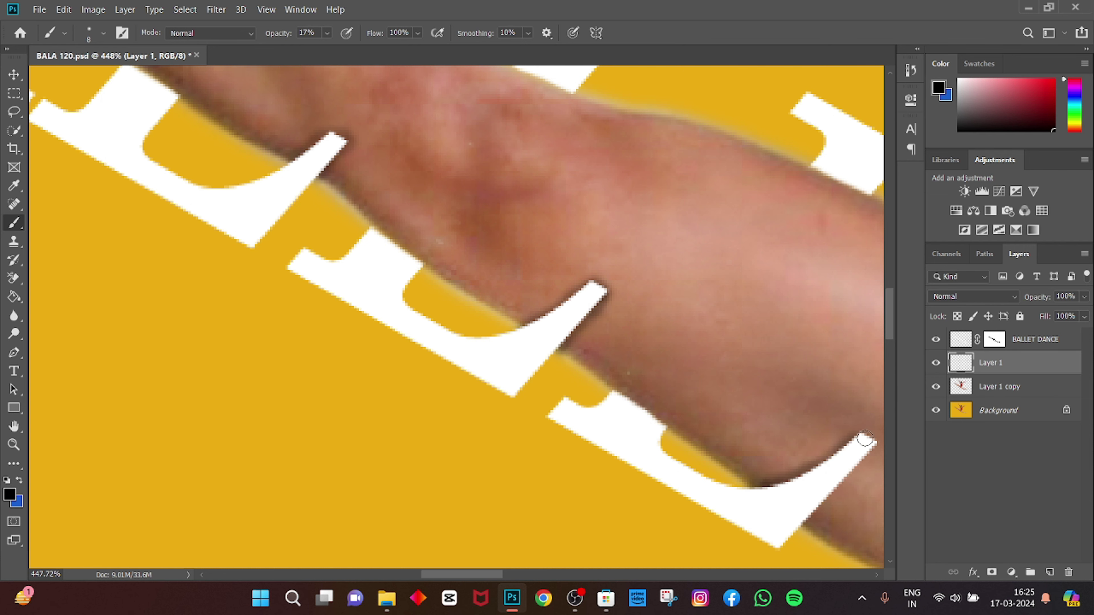
pyautogui.moveTo(865, 439)
pyautogui.mouseDown()
pyautogui.moveTo(713, 482)
pyautogui.moveTo(508, 447)
pyautogui.mouseUp()
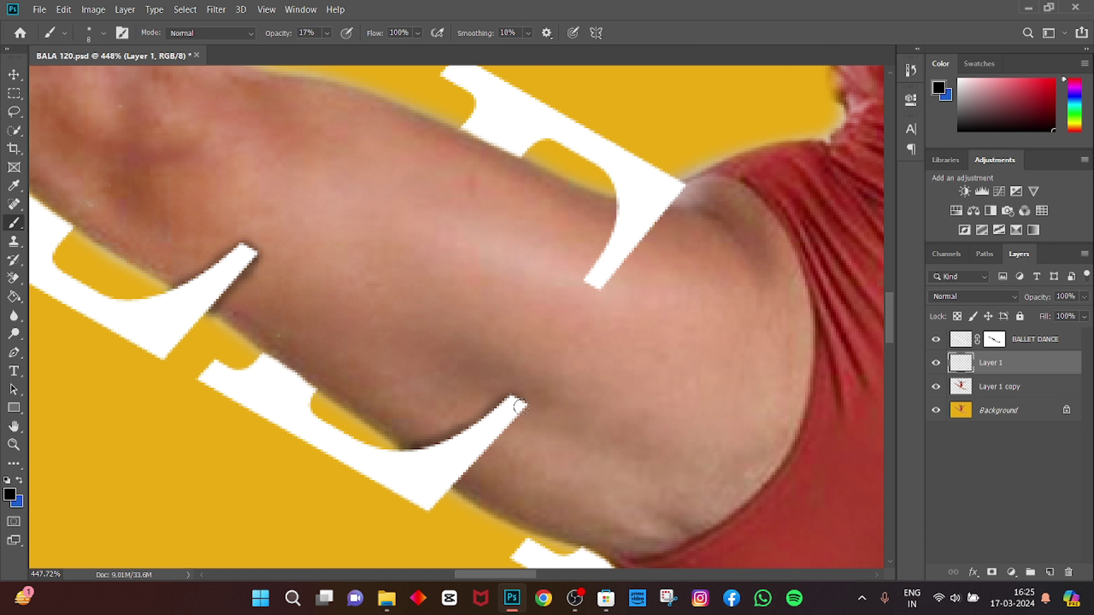
pyautogui.moveTo(514, 422); pyautogui.dragTo(450, 489)
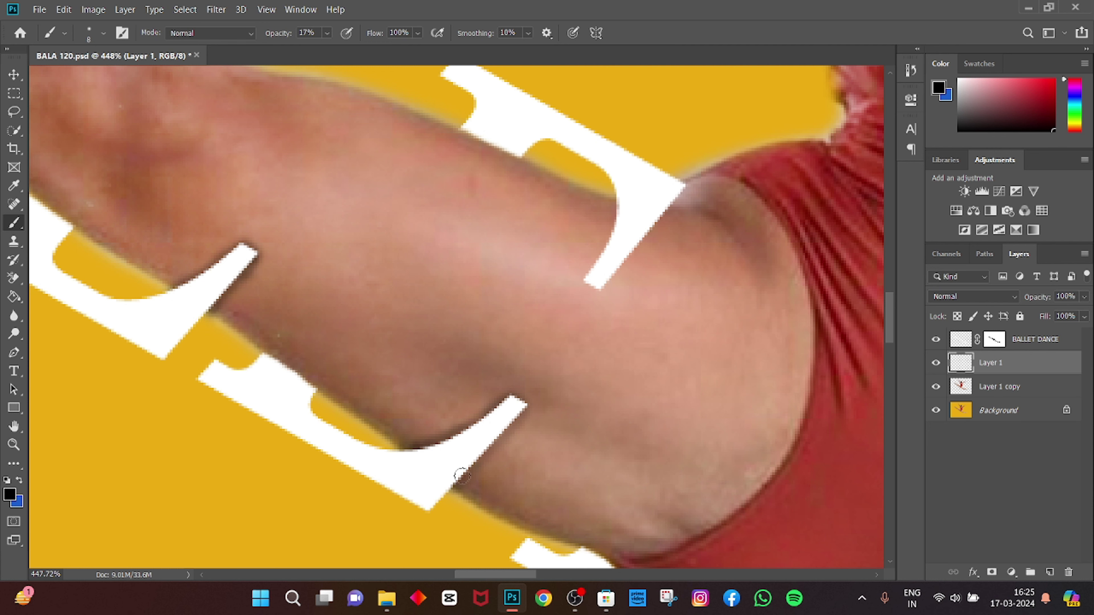